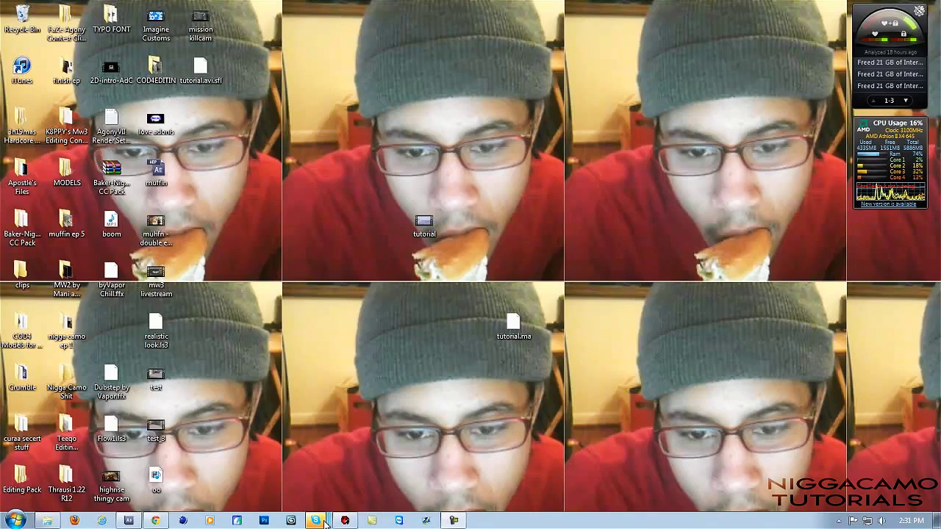
Bring the Chrome window with the YouTube video page to the front
{"action": "left_click", "coordinate": [155, 520]}
Play the edit video, pausing briefly at 0:18, then play on and stop at 0:22
{"action": "left_click", "coordinate": [196, 364]}
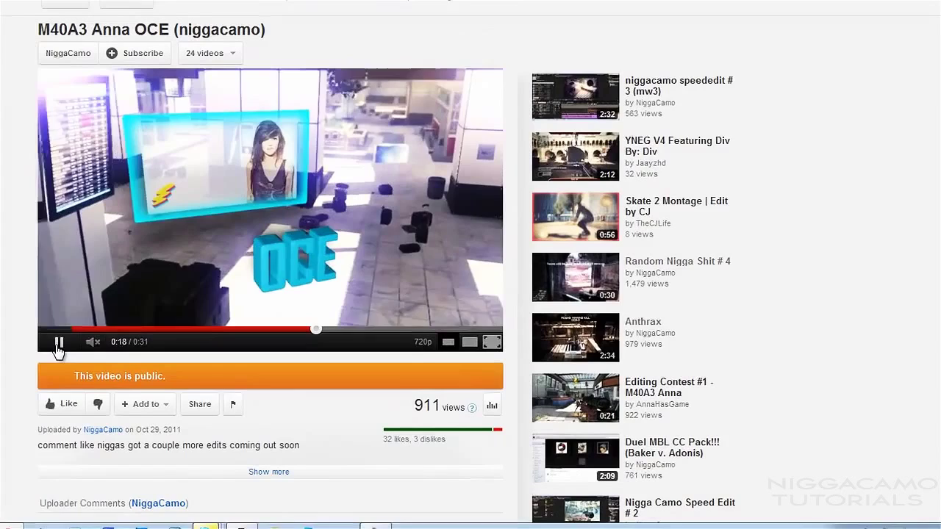
{"action": "left_click", "coordinate": [170, 361]}
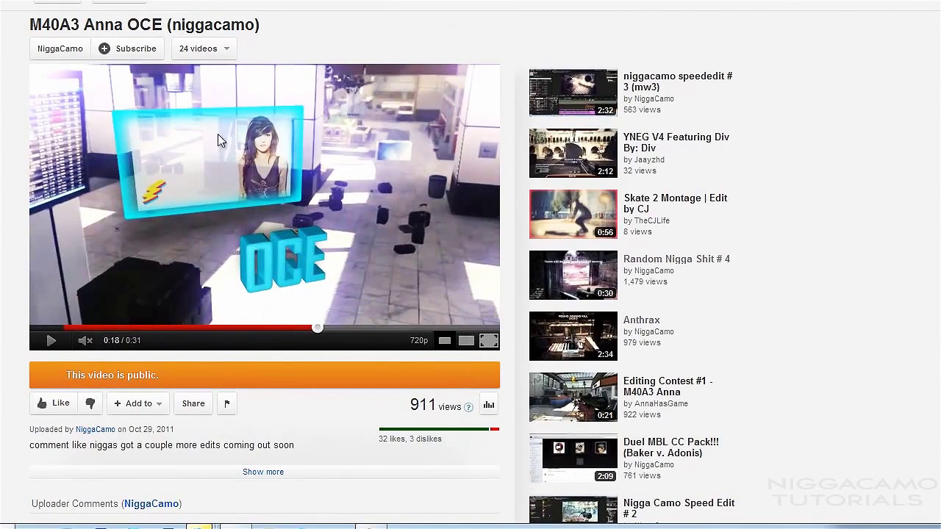
{"action": "left_click", "coordinate": [50, 343]}
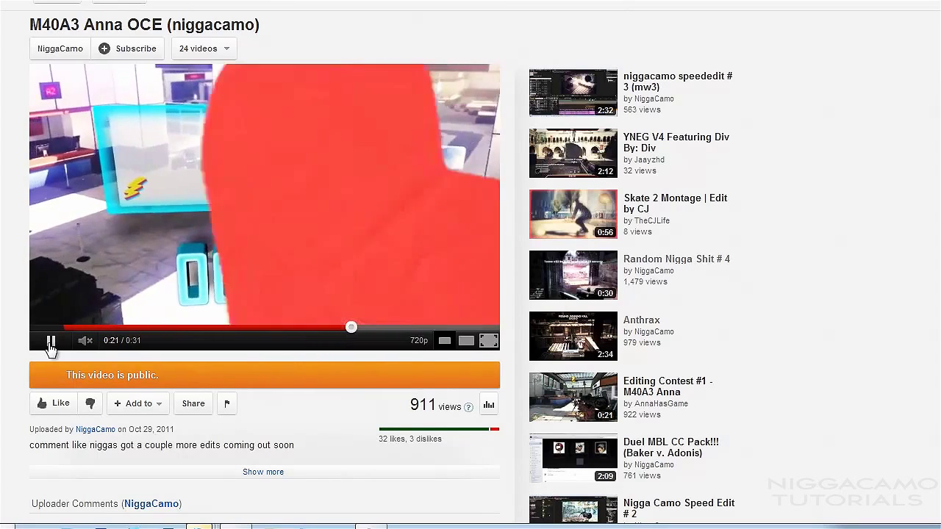
{"action": "left_click", "coordinate": [51, 342]}
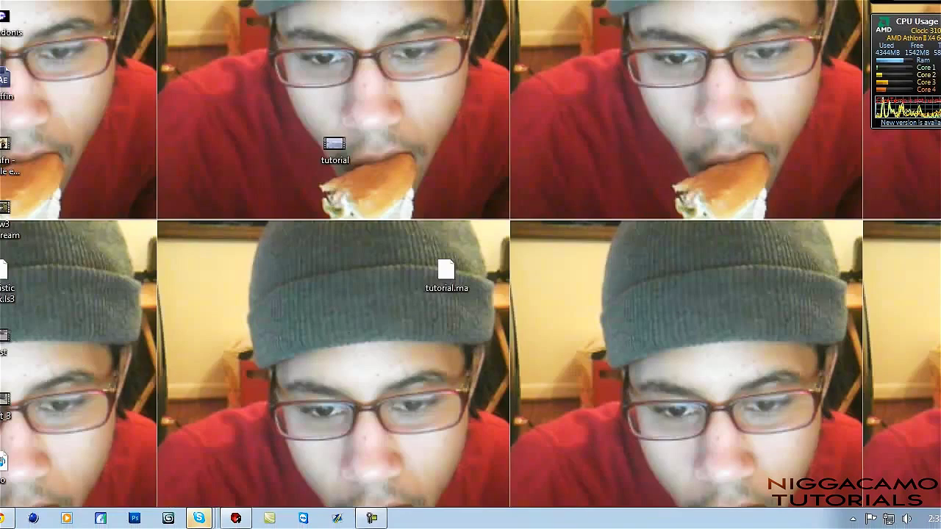
{"action": "left_click_drag", "start_coordinate": [286, 56], "coordinate": [412, 210]}
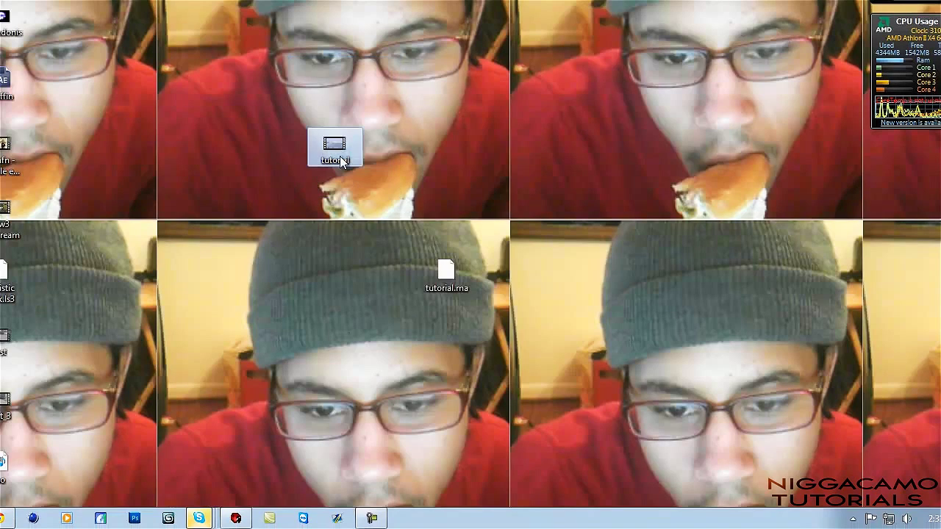
{"action": "right_click", "coordinate": [341, 157]}
{"action": "left_click", "coordinate": [364, 489]}
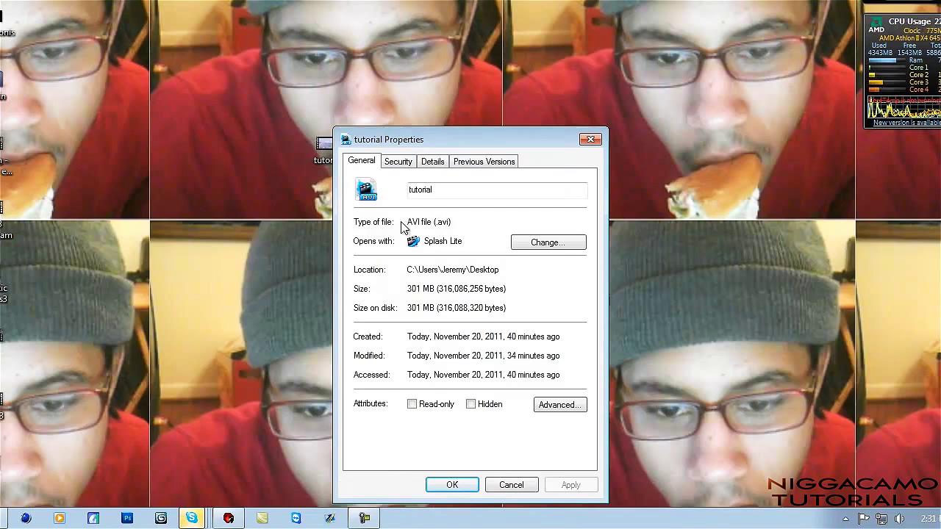
{"action": "left_click_drag", "start_coordinate": [408, 221], "coordinate": [461, 221]}
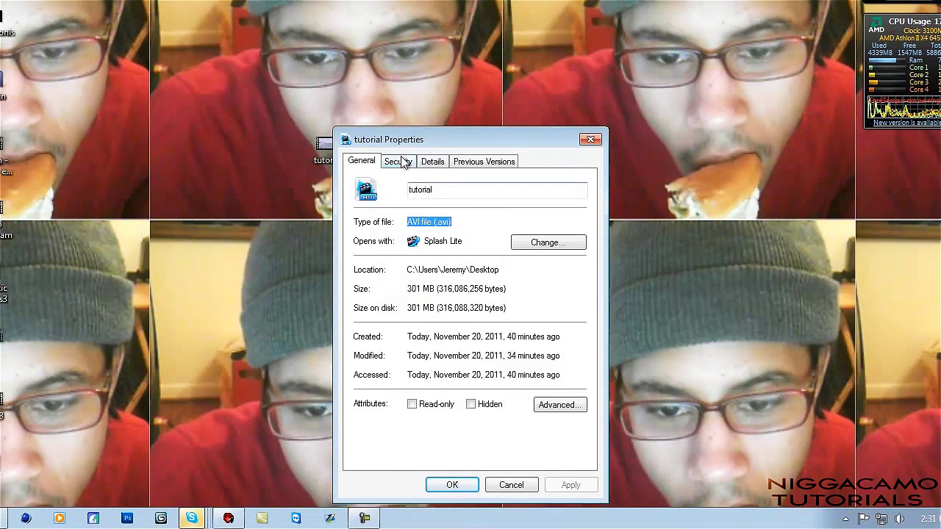
{"action": "left_click", "coordinate": [432, 161]}
{"action": "left_click", "coordinate": [433, 329]}
{"action": "left_click", "coordinate": [456, 369]}
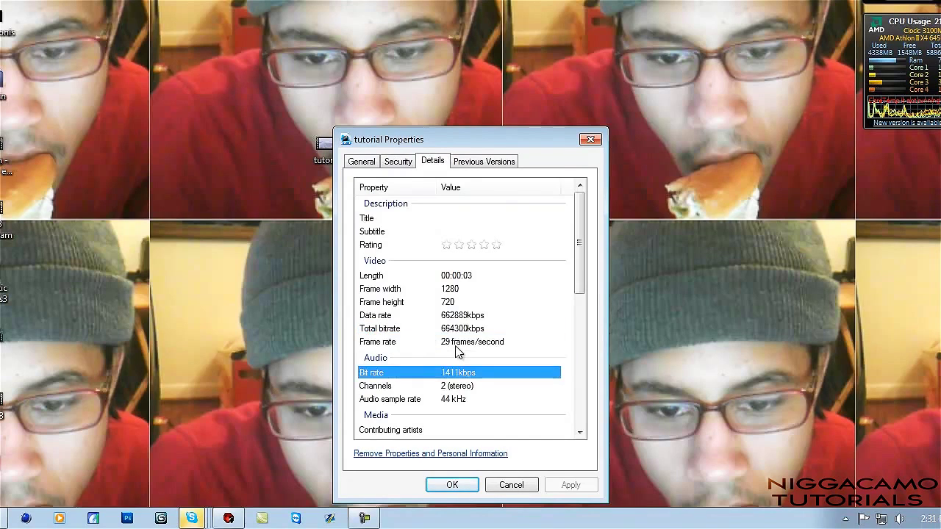
{"action": "left_click", "coordinate": [423, 344]}
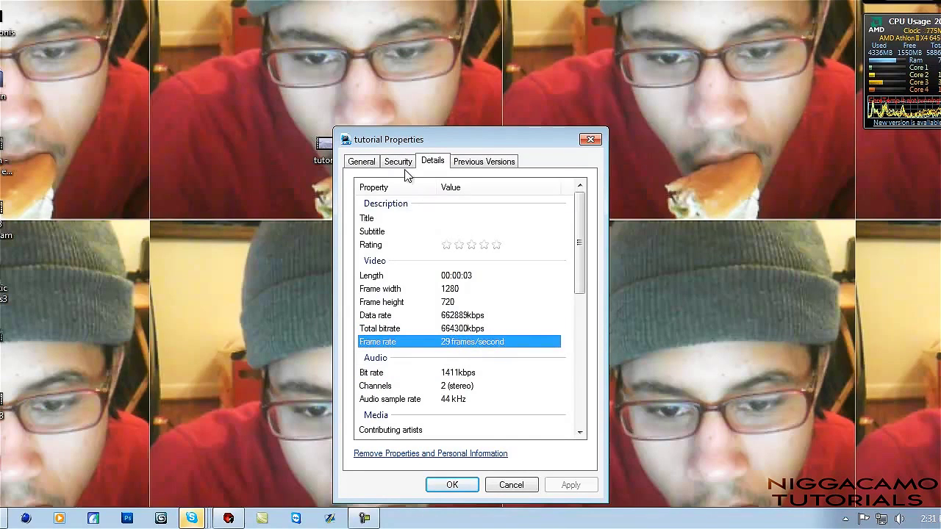
{"action": "left_click", "coordinate": [370, 168]}
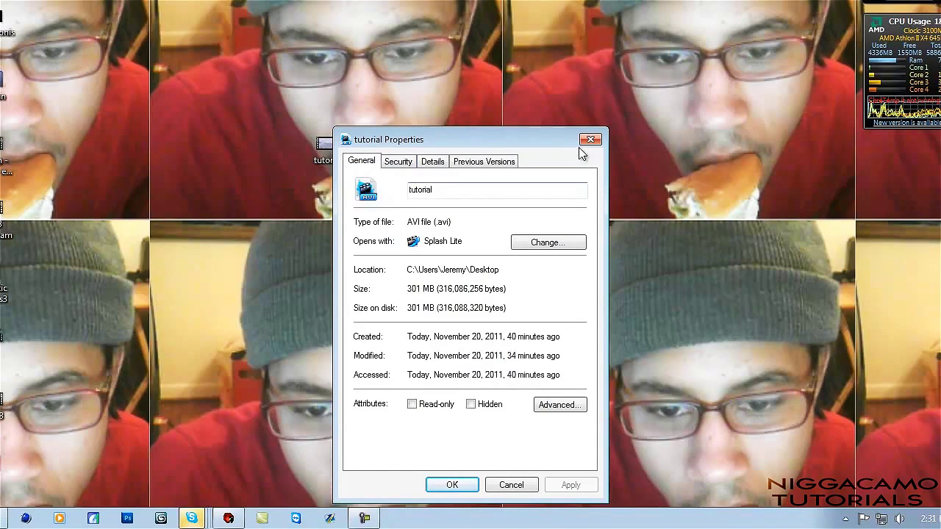
{"action": "left_click", "coordinate": [590, 139]}
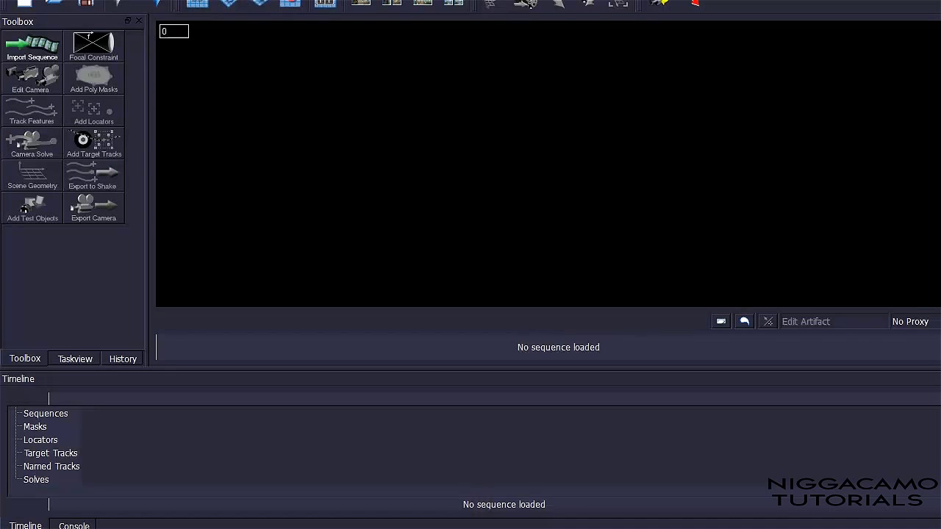
Import tutorial.avi from the Desktop as the footage sequence
{"action": "left_click", "coordinate": [41, 38]}
{"action": "left_click", "coordinate": [265, 75]}
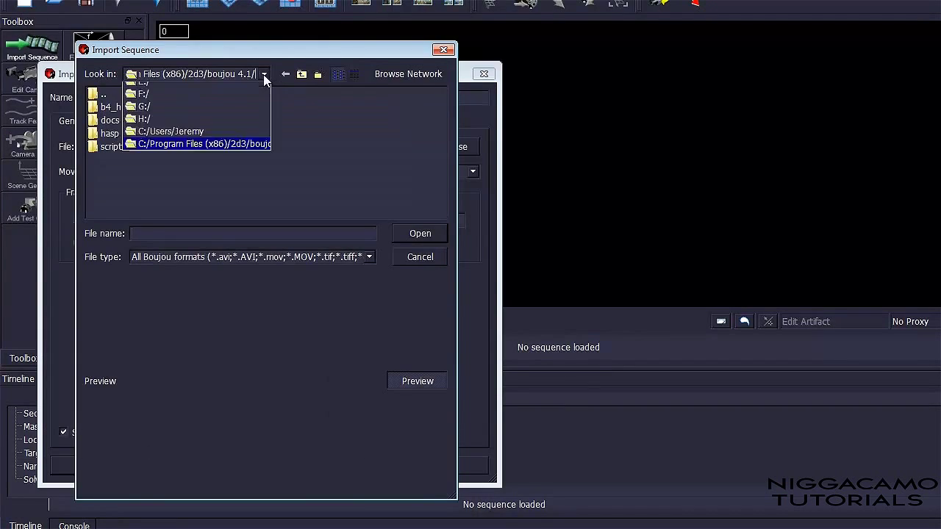
{"action": "left_click", "coordinate": [231, 165]}
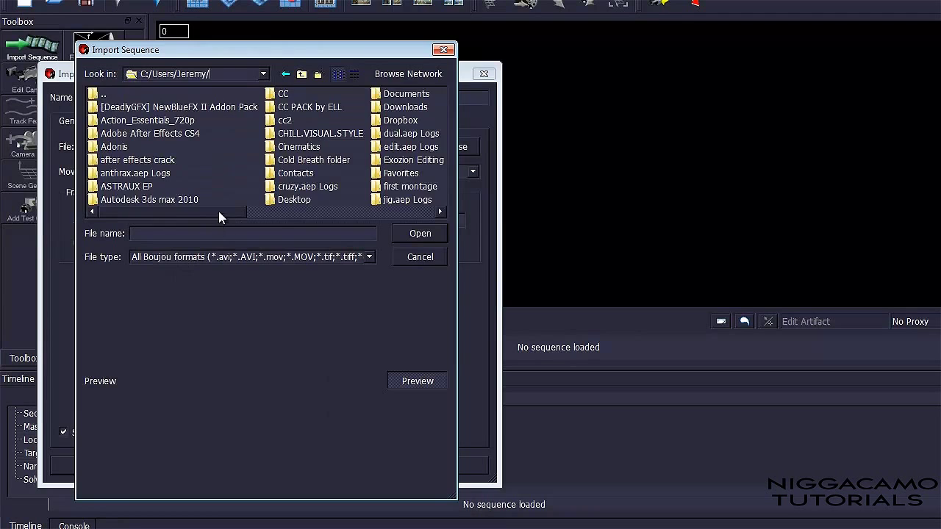
{"action": "left_click_drag", "start_coordinate": [219, 211], "coordinate": [273, 222]}
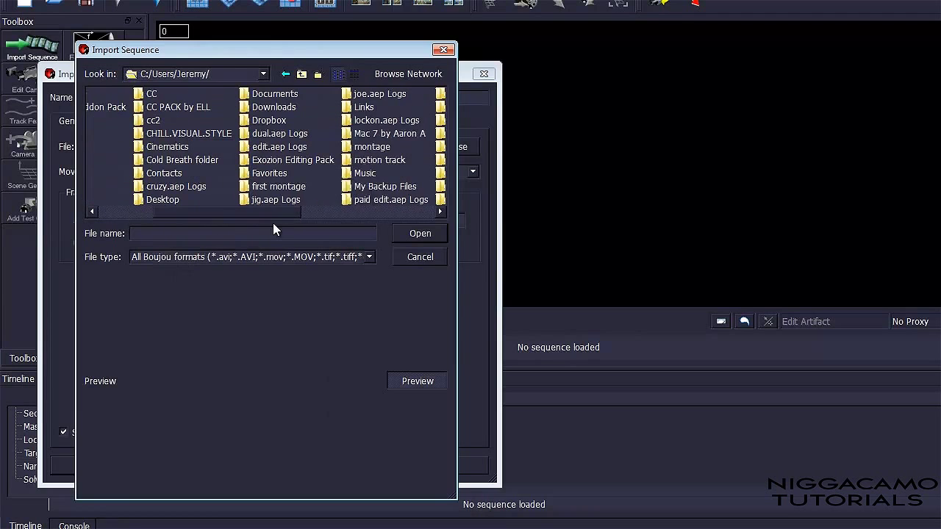
{"action": "double_click", "coordinate": [164, 200]}
{"action": "left_click_drag", "start_coordinate": [346, 209], "coordinate": [405, 216]}
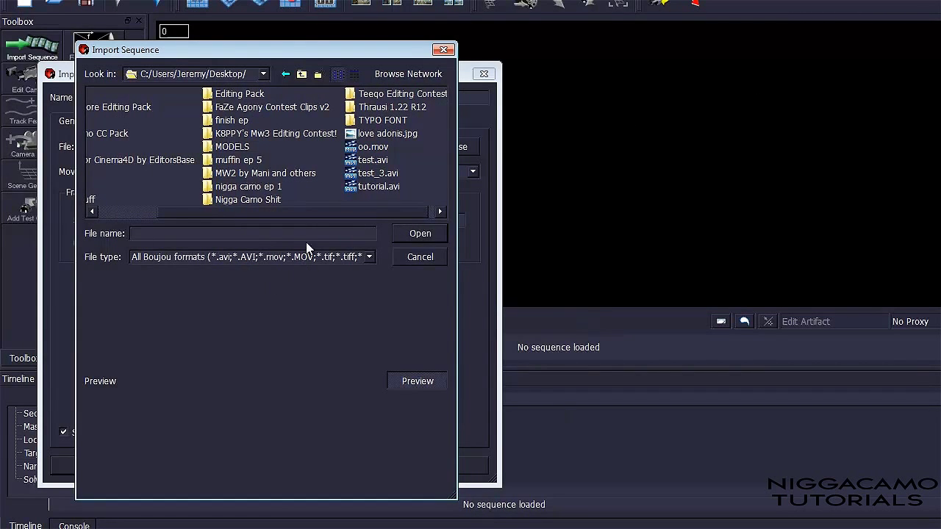
{"action": "left_click", "coordinate": [393, 188]}
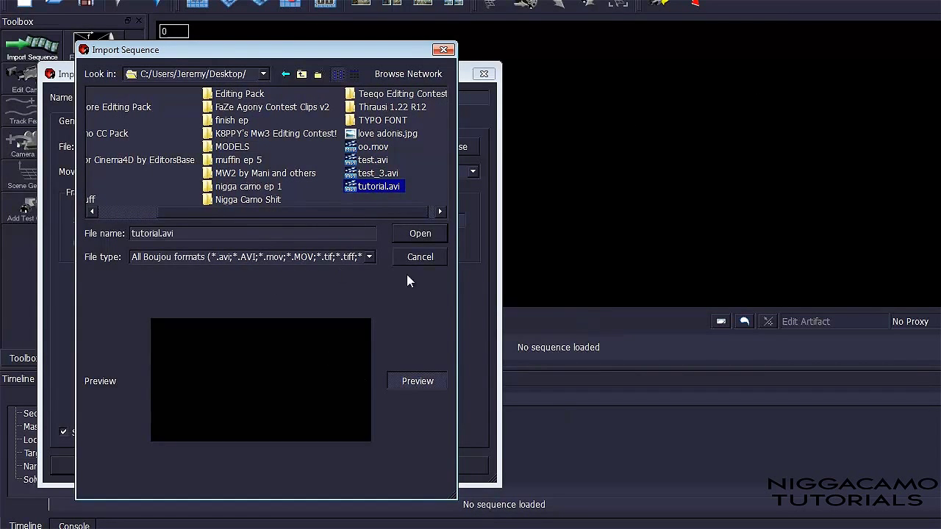
{"action": "left_click", "coordinate": [415, 234]}
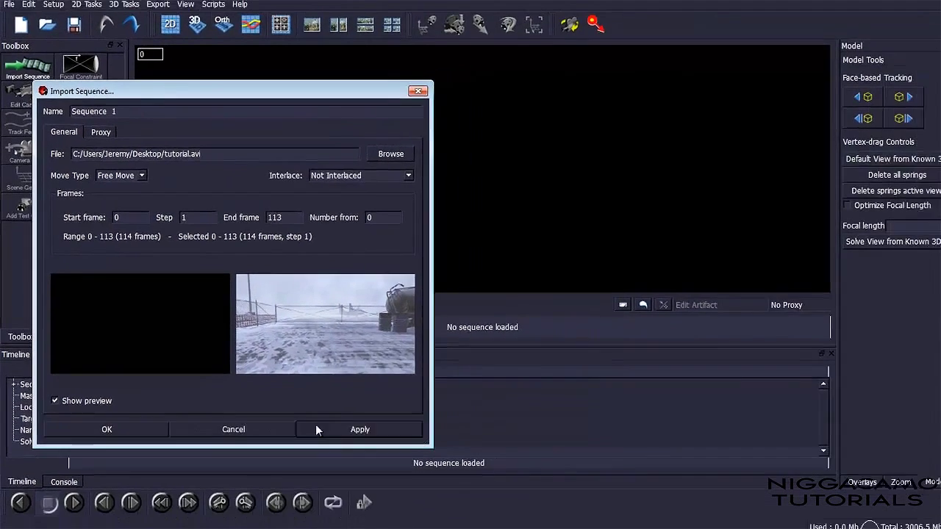
{"action": "left_click", "coordinate": [434, 465]}
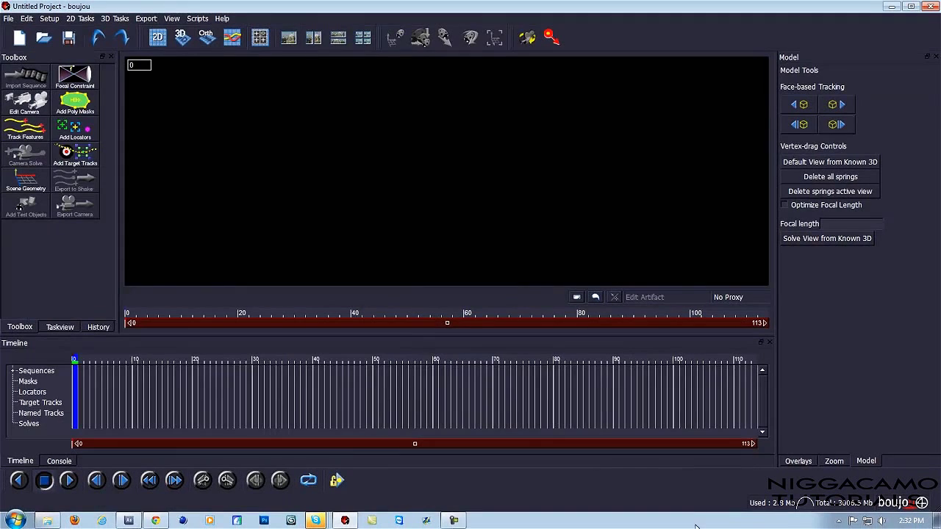
Set the camera frame rate to 29.97 and apply it
{"action": "left_click", "coordinate": [14, 112]}
{"action": "left_click", "coordinate": [148, 238]}
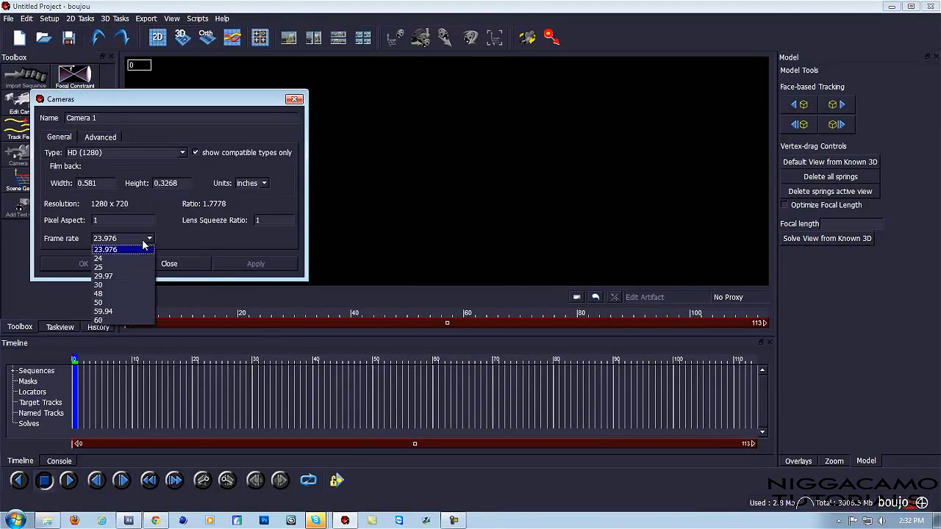
{"action": "left_click", "coordinate": [122, 275]}
{"action": "left_click", "coordinate": [255, 264]}
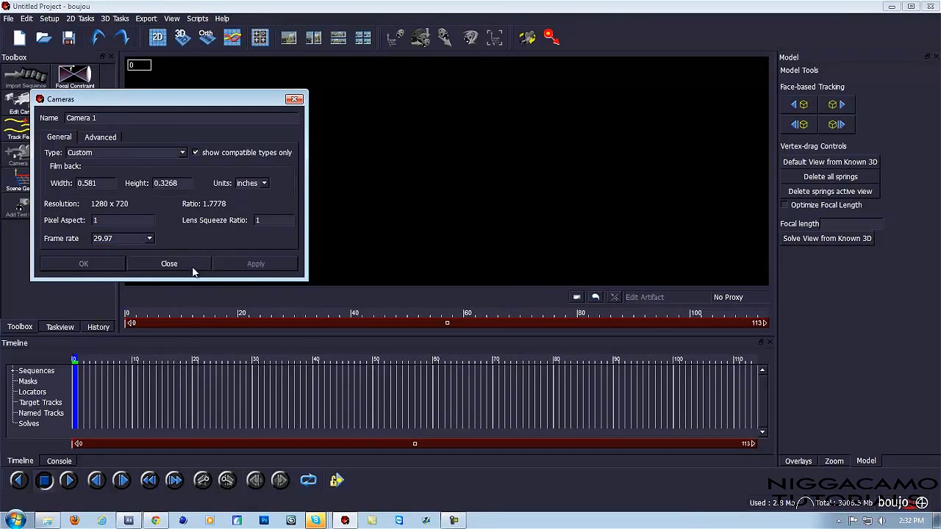
{"action": "left_click", "coordinate": [193, 269]}
{"action": "left_click", "coordinate": [20, 132]}
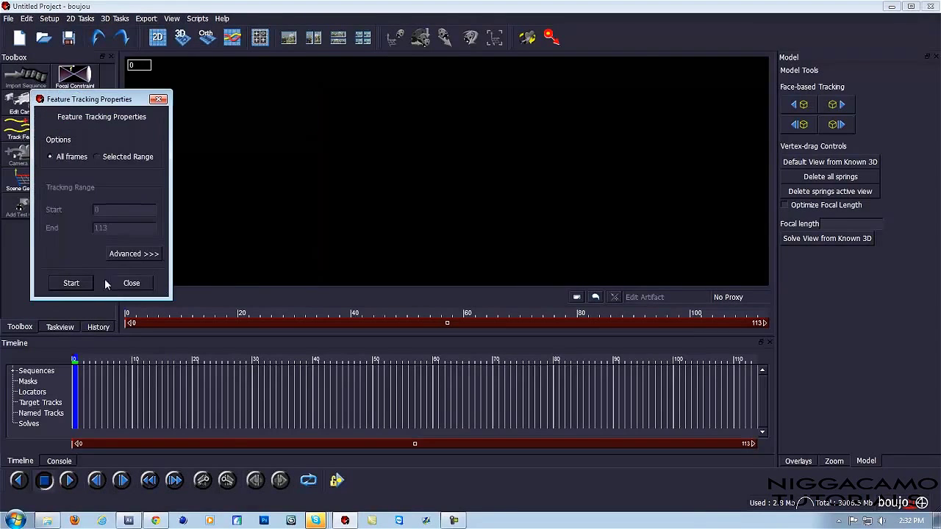
Run feature tracking over all 114 frames, dismissing a chat window that opened meanwhile
{"action": "left_click", "coordinate": [72, 283]}
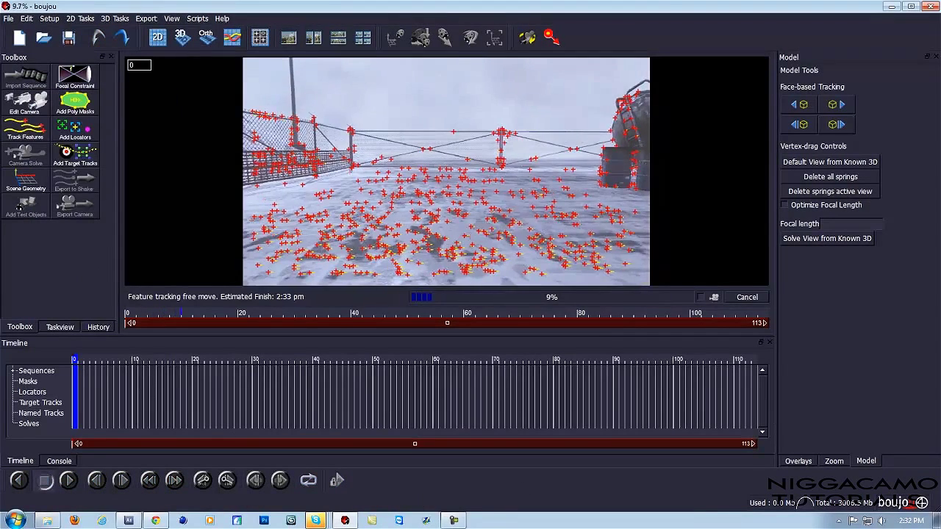
{"action": "mouse_move", "coordinate": [315, 520]}
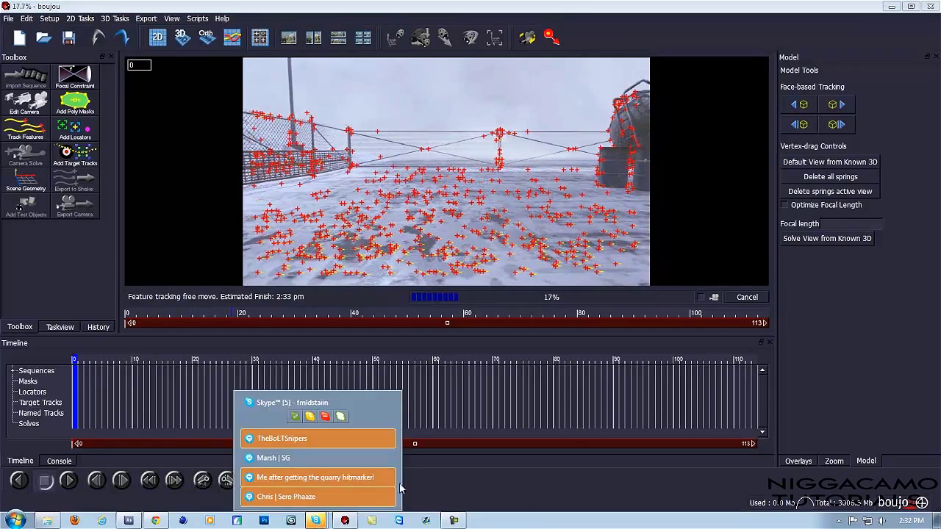
{"action": "left_click", "coordinate": [371, 497]}
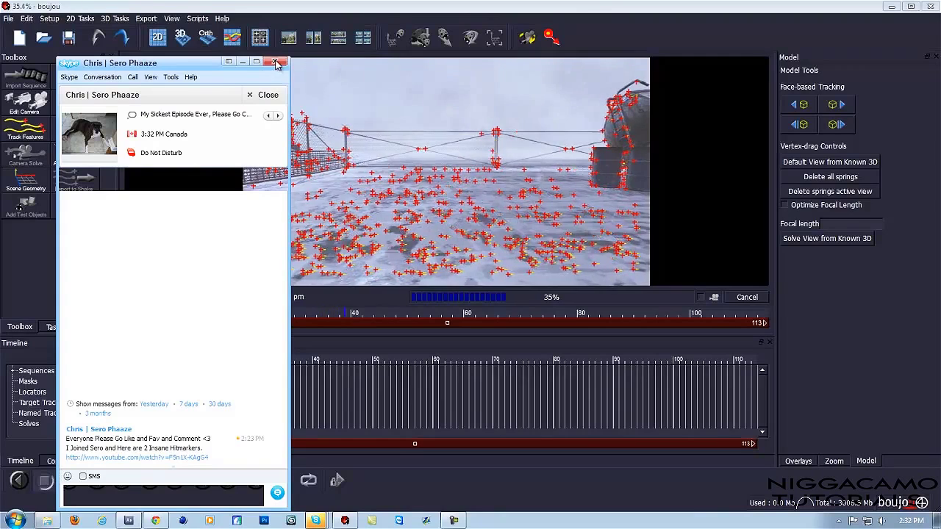
{"action": "left_click", "coordinate": [313, 392]}
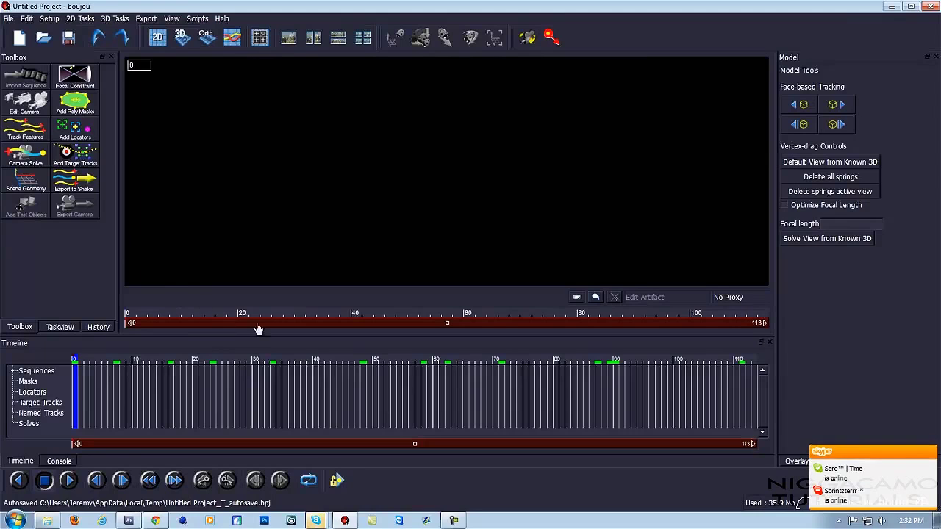
Solve the camera for all frames, scrub to check it, and open Scene Geometry
{"action": "left_click_drag", "start_coordinate": [214, 318], "coordinate": [294, 322]}
{"action": "left_click", "coordinate": [22, 162]}
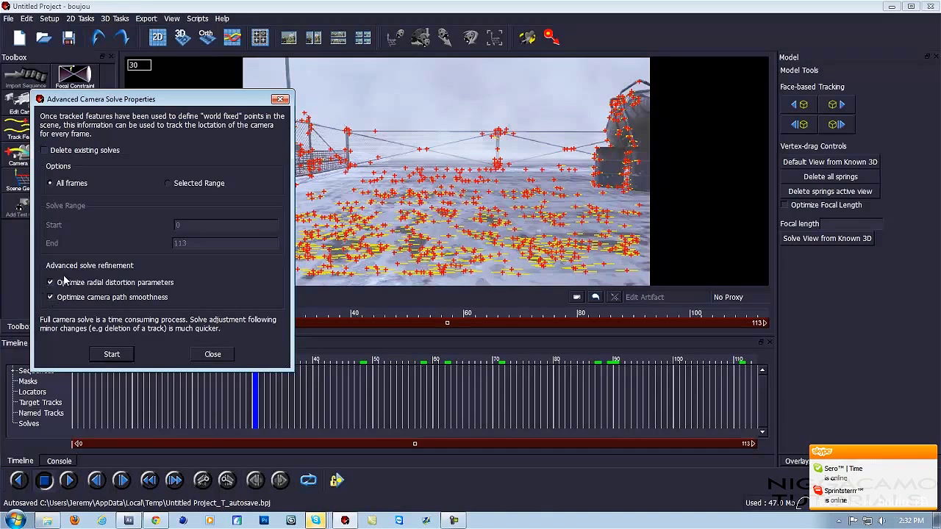
{"action": "left_click", "coordinate": [108, 353]}
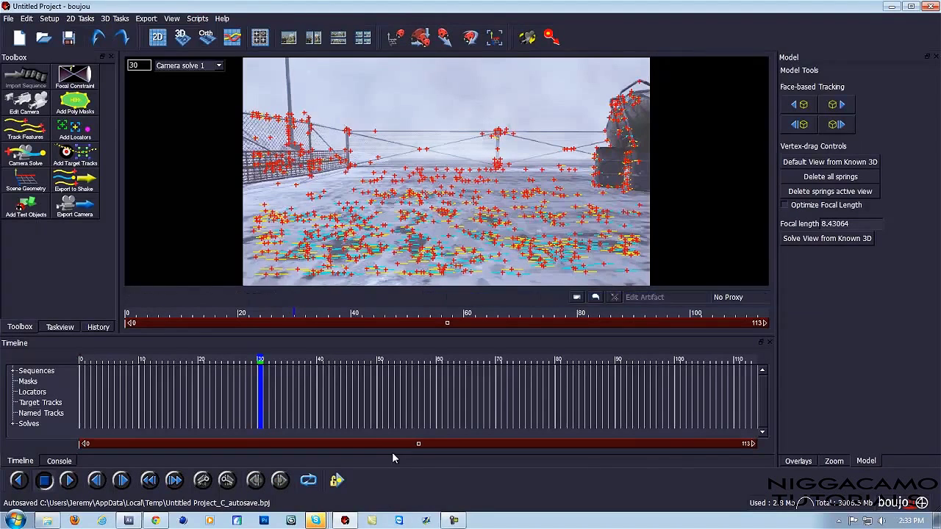
{"action": "left_click_drag", "start_coordinate": [248, 319], "coordinate": [764, 324]}
{"action": "left_click_drag", "start_coordinate": [650, 336], "coordinate": [499, 334]}
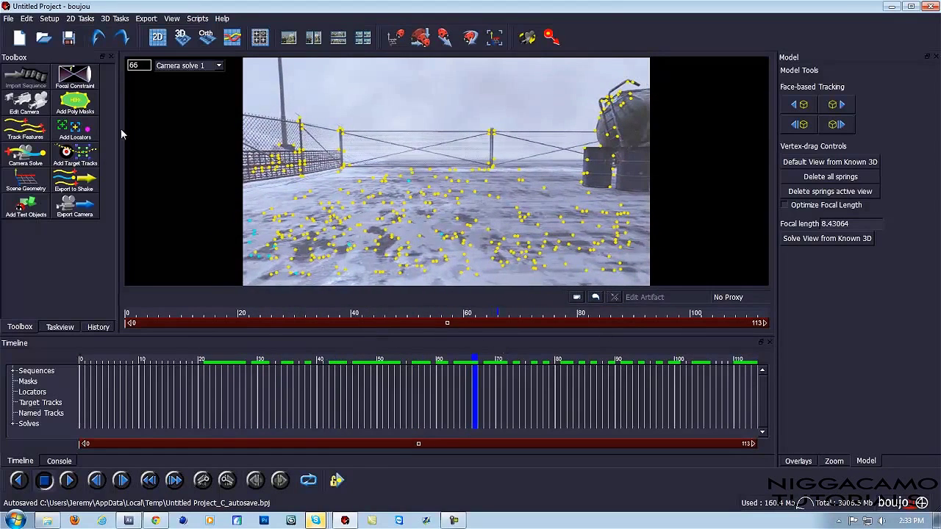
{"action": "left_click", "coordinate": [25, 180]}
{"action": "left_click_drag", "start_coordinate": [106, 100], "coordinate": [739, 107]}
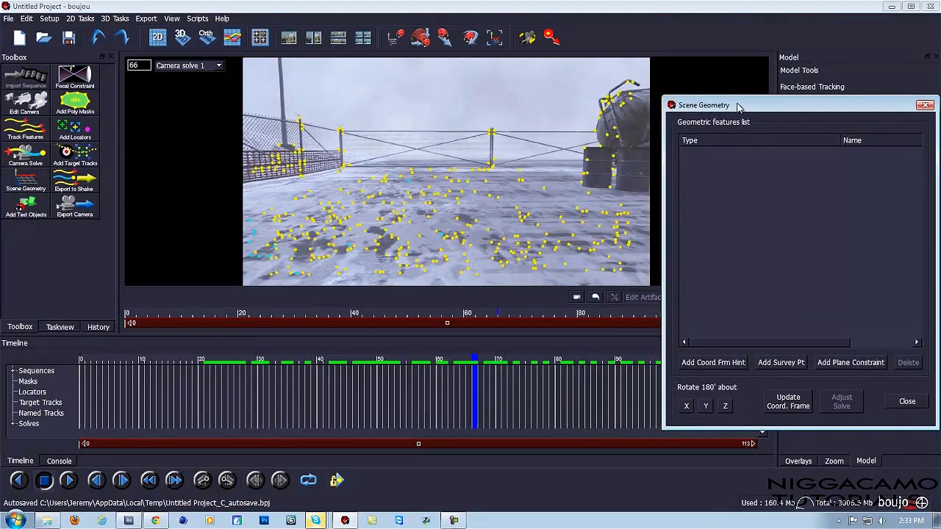
Add an origin coordinate-frame hint and connect a ground track to it
{"action": "left_click", "coordinate": [708, 364]}
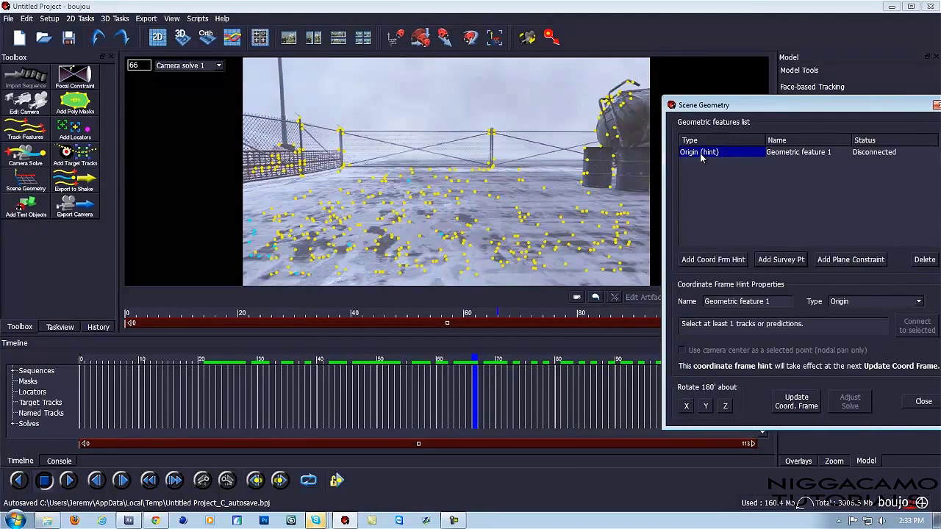
{"action": "mouse_move", "coordinate": [423, 315]}
{"action": "left_mouse_down"}
{"action": "mouse_move", "coordinate": [513, 347]}
{"action": "mouse_move", "coordinate": [437, 335]}
{"action": "left_mouse_up"}
{"action": "left_click", "coordinate": [435, 219]}
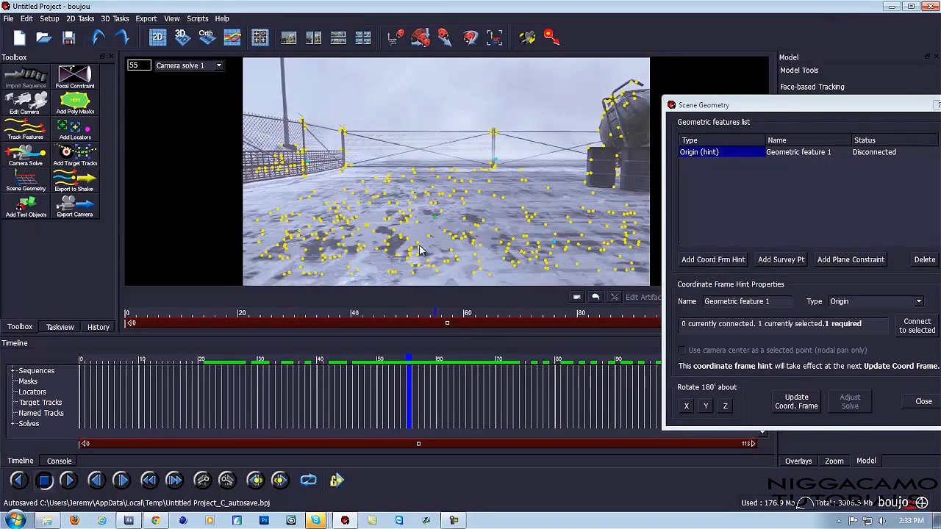
{"action": "left_click", "coordinate": [916, 326]}
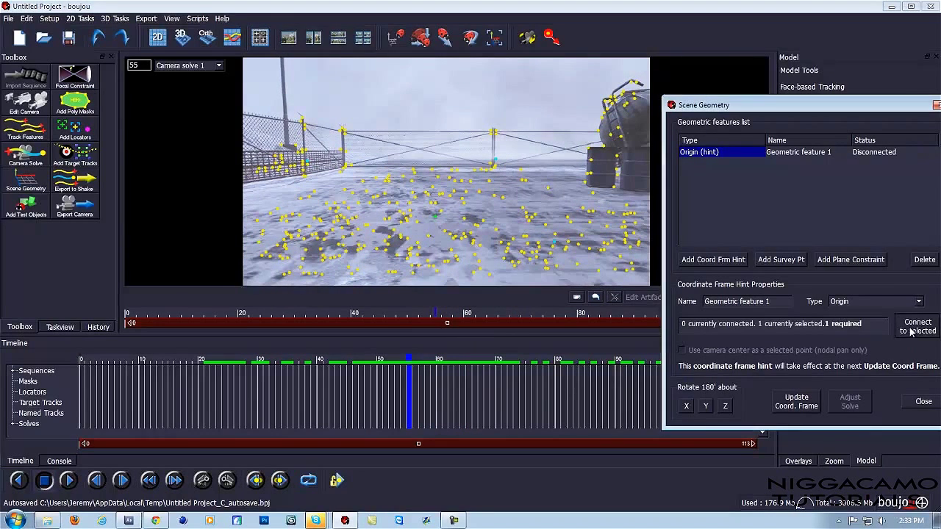
Add an x-axis hint and connect two ground tracks to it
{"action": "left_click", "coordinate": [714, 259]}
{"action": "left_click", "coordinate": [842, 303]}
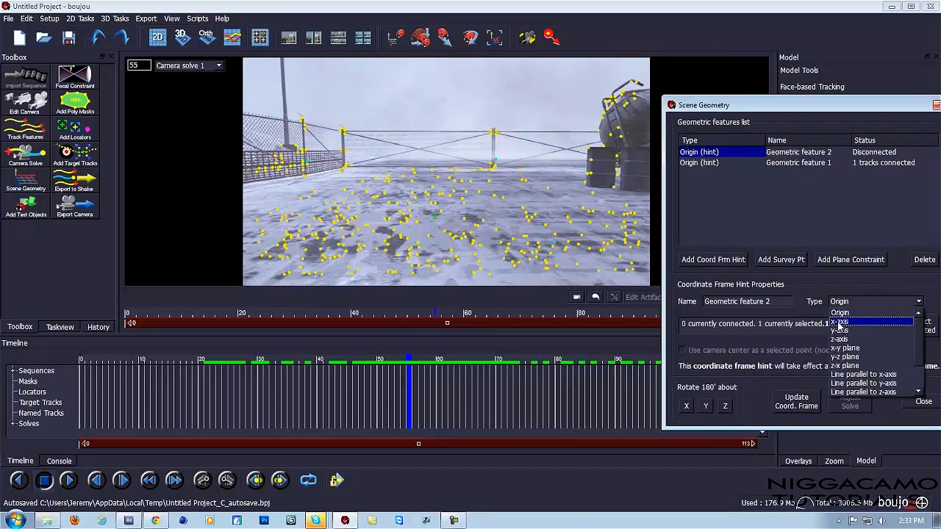
{"action": "left_click", "coordinate": [842, 321]}
{"action": "left_click", "coordinate": [439, 256]}
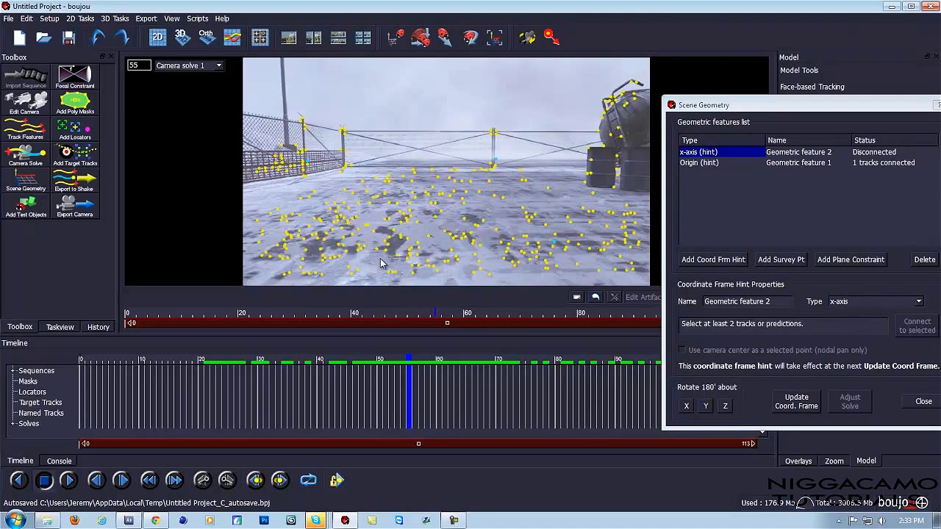
{"action": "left_click", "coordinate": [375, 254]}
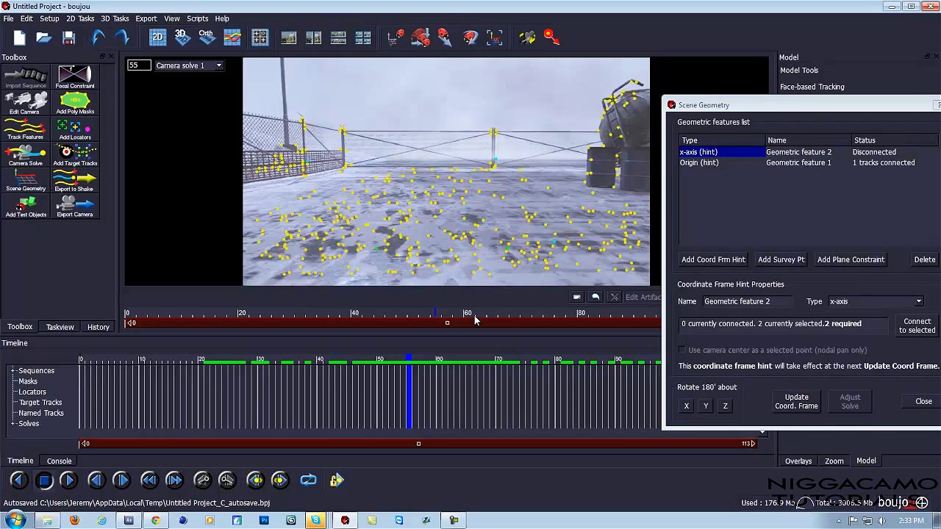
{"action": "left_click", "coordinate": [912, 329]}
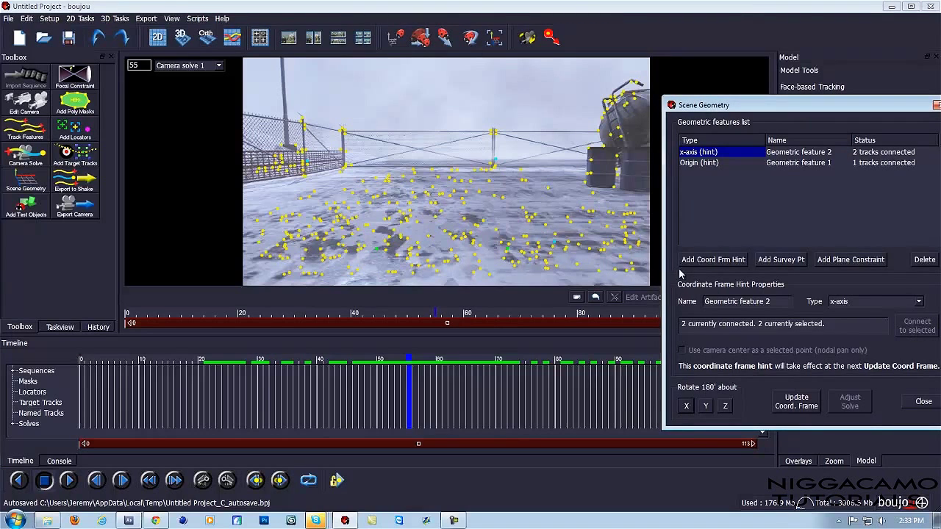
Add a z-axis hint and connect the selected ground tracks to it
{"action": "left_click", "coordinate": [715, 261]}
{"action": "left_click", "coordinate": [842, 303]}
{"action": "left_click", "coordinate": [835, 345]}
{"action": "key", "text": "z"}
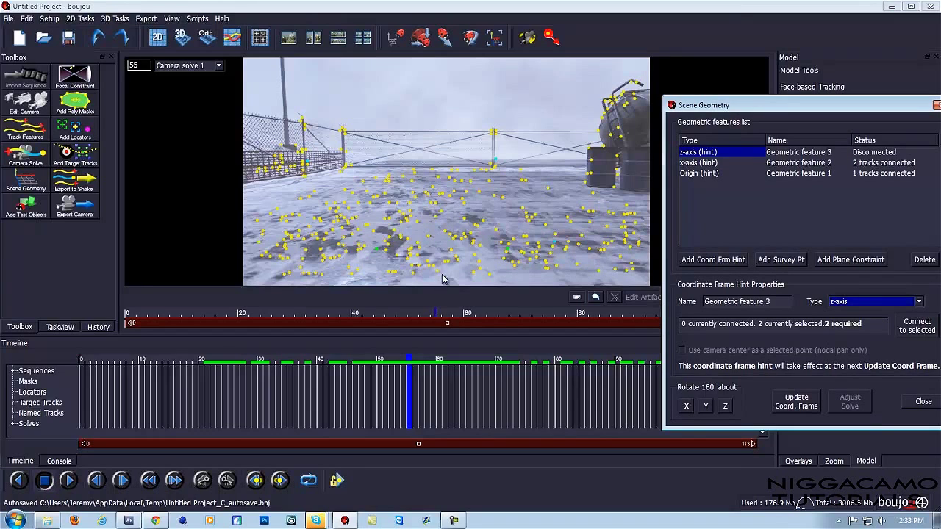
{"action": "left_click", "coordinate": [464, 215]}
{"action": "left_click", "coordinate": [434, 210]}
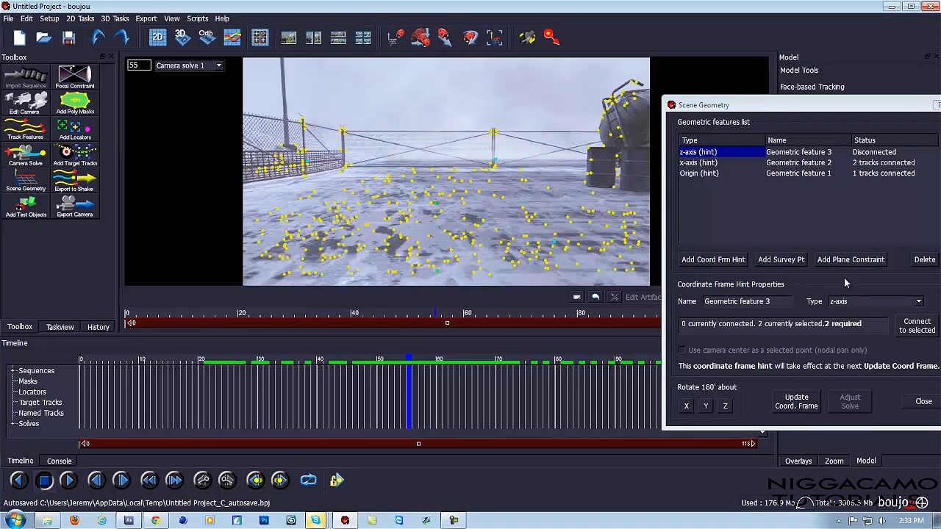
{"action": "left_click", "coordinate": [895, 333]}
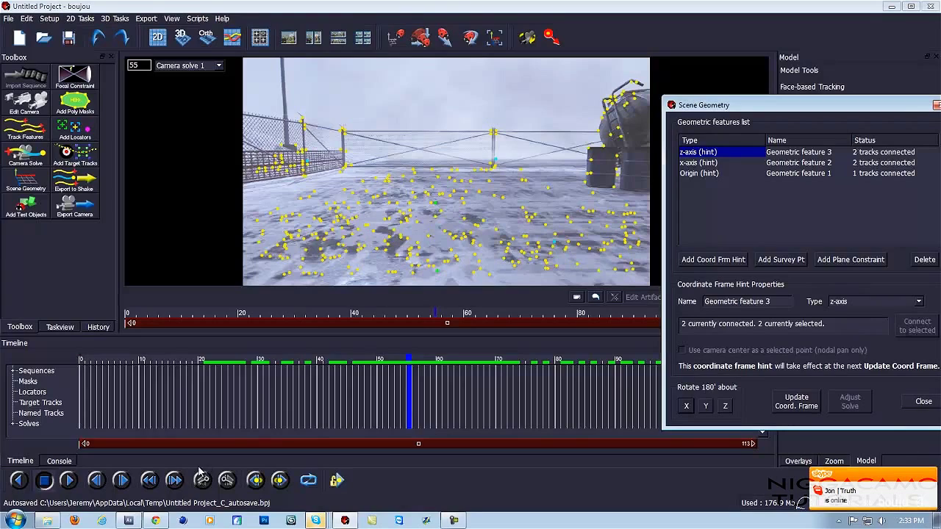
Update the coordinate frame and add a Ladybird test object to the scene
{"action": "left_click", "coordinate": [796, 401]}
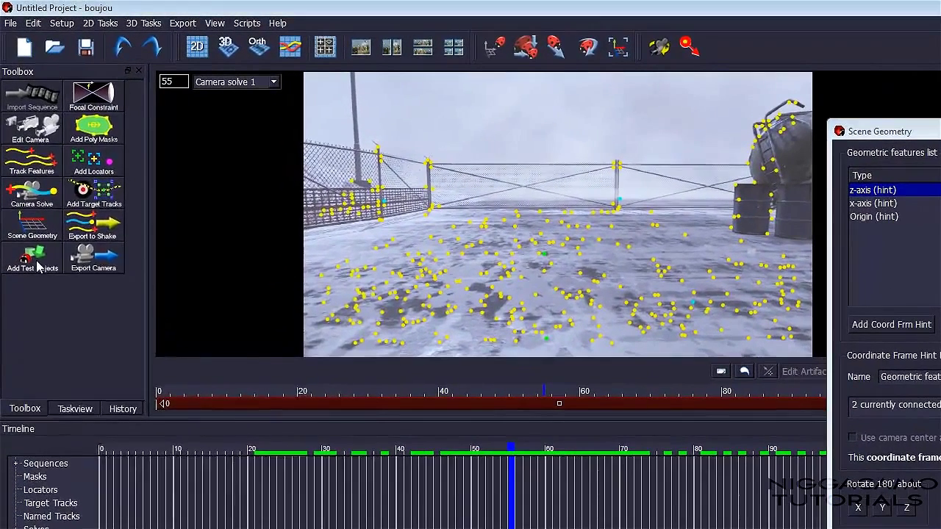
{"action": "left_click", "coordinate": [39, 263]}
{"action": "left_click_drag", "start_coordinate": [882, 130], "coordinate": [717, 131]}
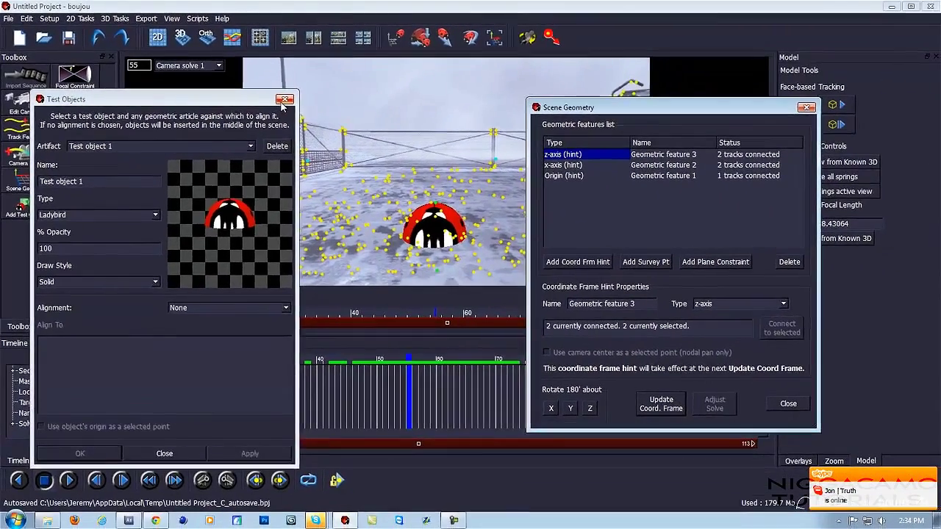
{"action": "left_click", "coordinate": [284, 99]}
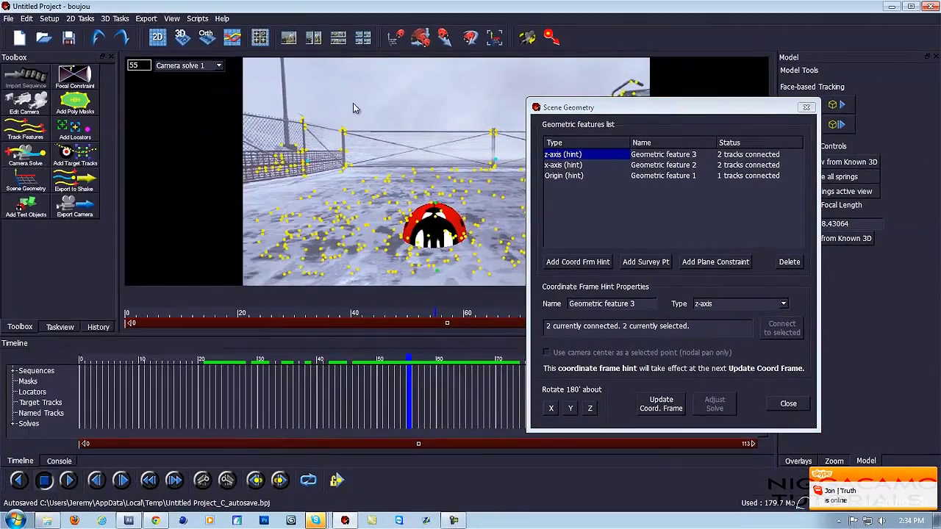
Close Scene Geometry, orbit the 3D view around the ladybird, then return to 2D footage
{"action": "left_click", "coordinate": [805, 108]}
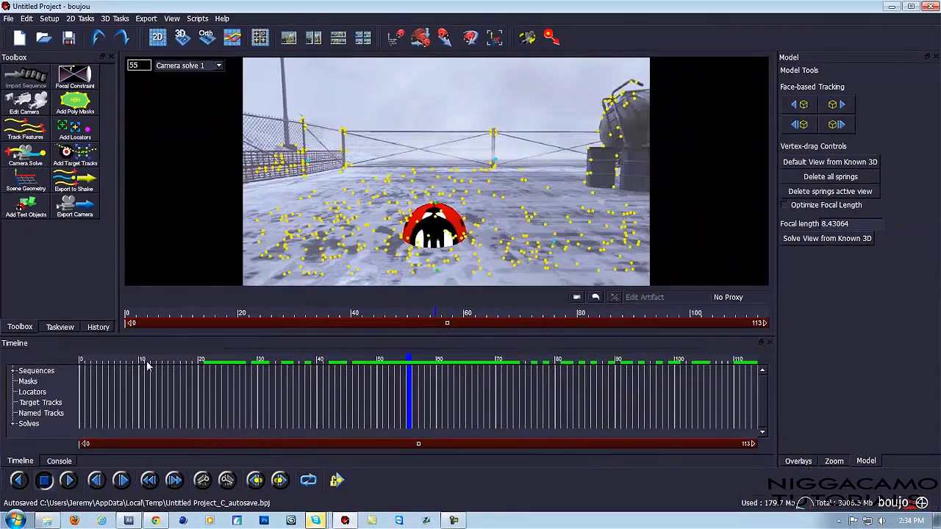
{"action": "mouse_move", "coordinate": [144, 321]}
{"action": "left_mouse_down"}
{"action": "mouse_move", "coordinate": [297, 328]}
{"action": "mouse_move", "coordinate": [302, 344]}
{"action": "mouse_move", "coordinate": [376, 327]}
{"action": "mouse_move", "coordinate": [450, 326]}
{"action": "mouse_move", "coordinate": [762, 357]}
{"action": "mouse_move", "coordinate": [305, 343]}
{"action": "mouse_move", "coordinate": [523, 353]}
{"action": "left_mouse_up"}
{"action": "left_click", "coordinate": [181, 39]}
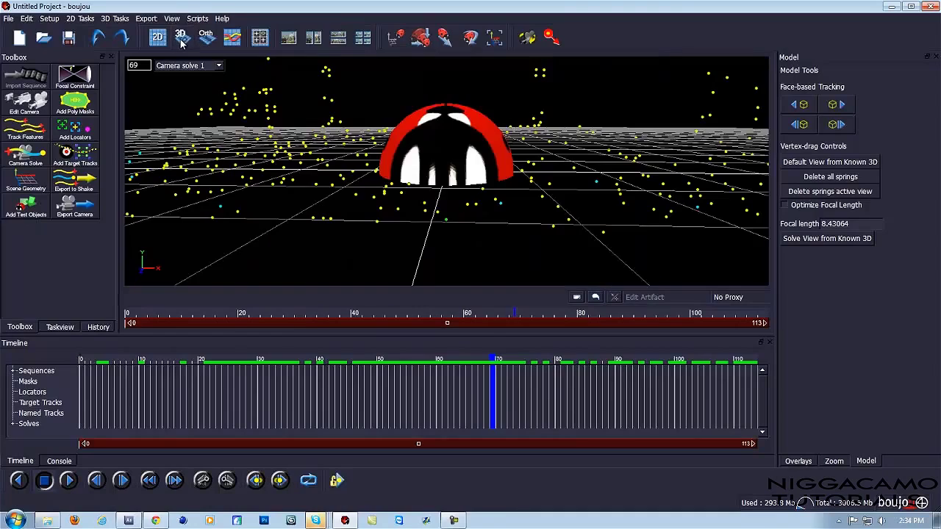
{"action": "left_click_drag", "start_coordinate": [302, 224], "coordinate": [399, 221]}
{"action": "left_click_drag", "start_coordinate": [376, 206], "coordinate": [3, 203]}
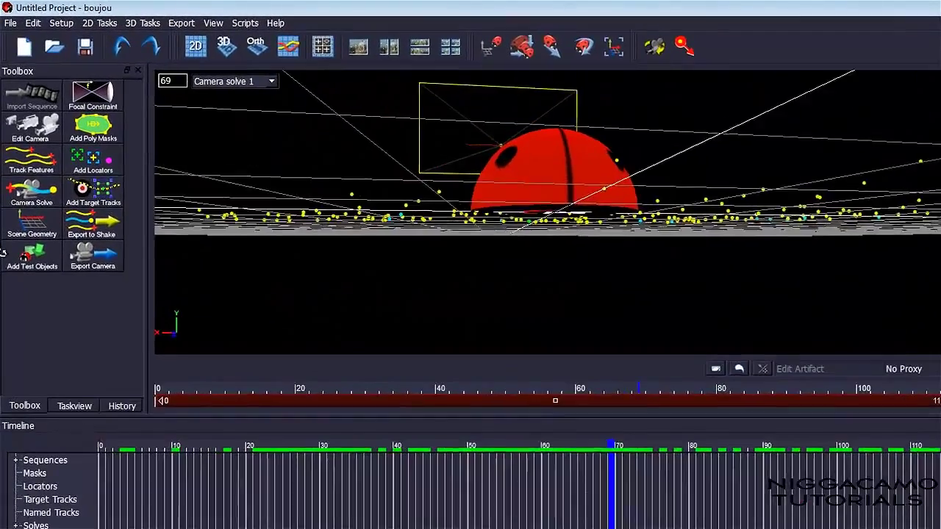
{"action": "left_click_drag", "start_coordinate": [3, 252], "coordinate": [247, 325]}
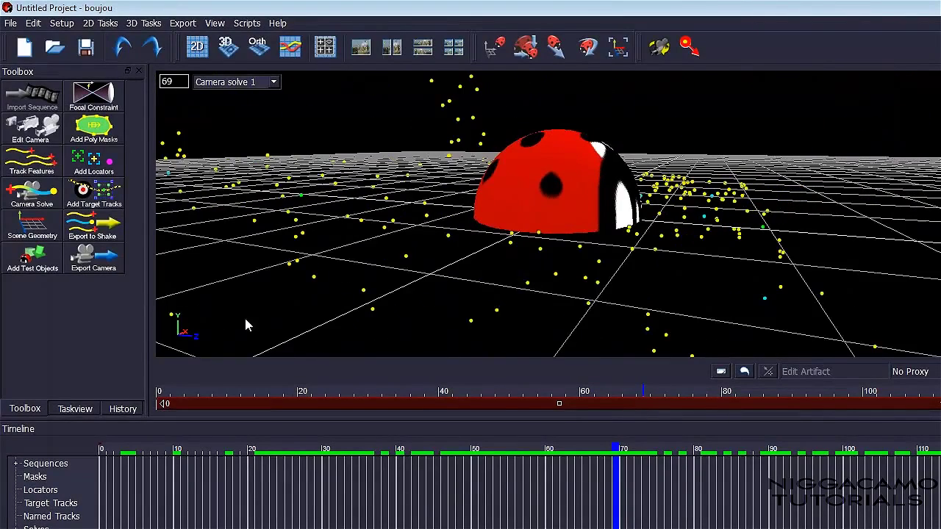
{"action": "left_click", "coordinate": [196, 53]}
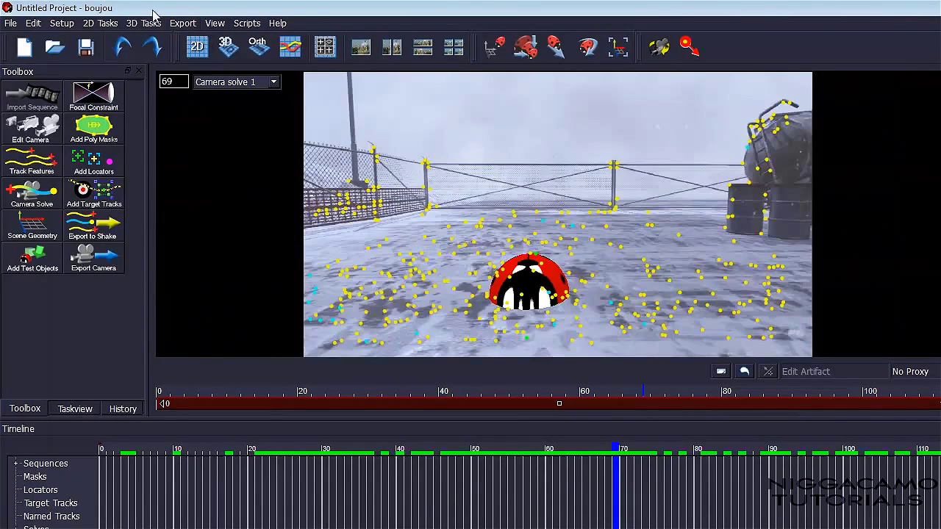
{"action": "left_click", "coordinate": [180, 25]}
Set the camera export to After Effects (Maya) format, saving as tutorial1 on the Desktop
{"action": "left_click", "coordinate": [260, 39]}
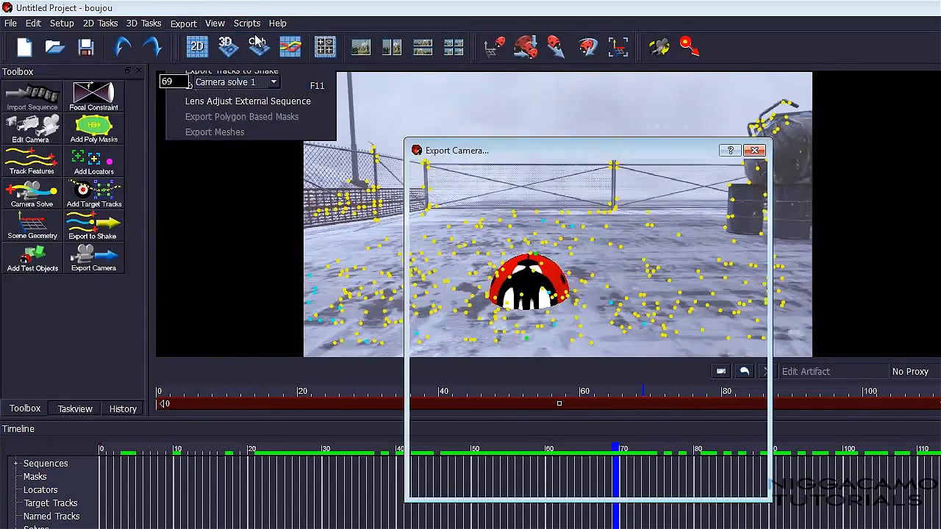
{"action": "left_click", "coordinate": [633, 246]}
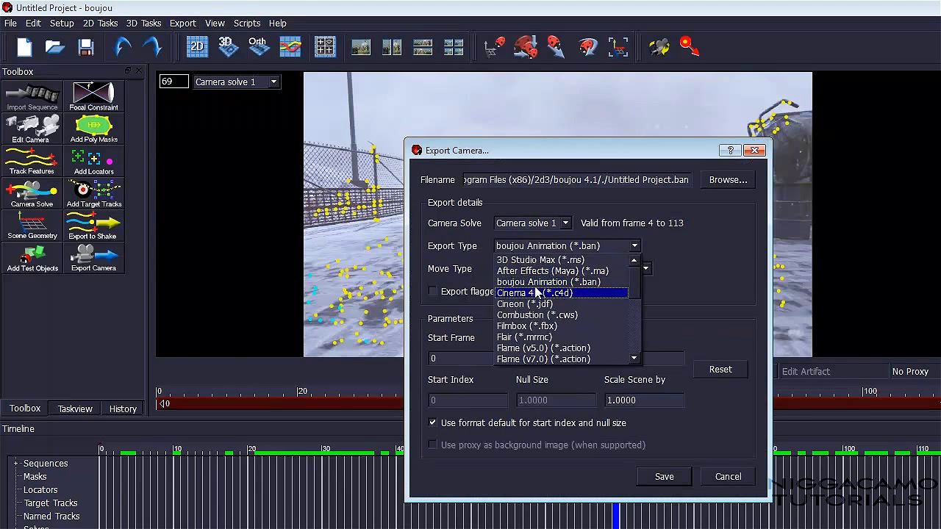
{"action": "left_click", "coordinate": [567, 268]}
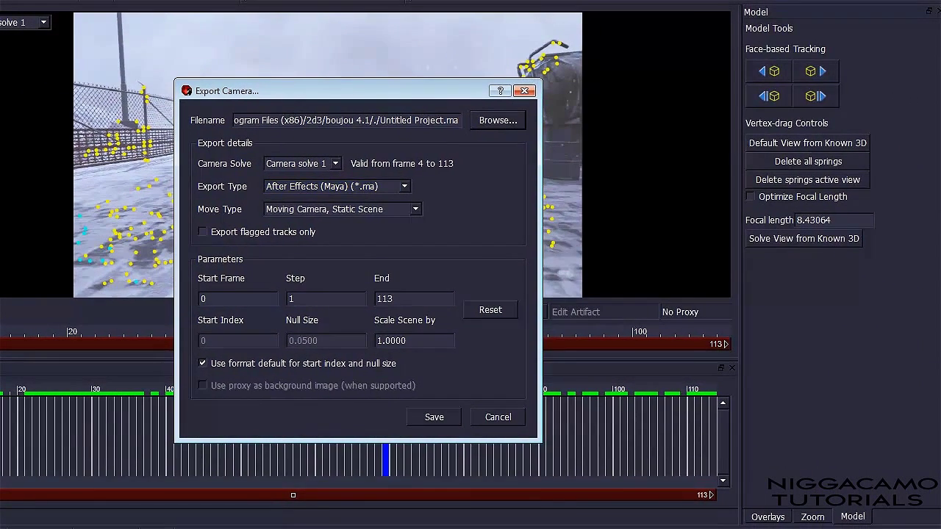
{"action": "left_click", "coordinate": [498, 120]}
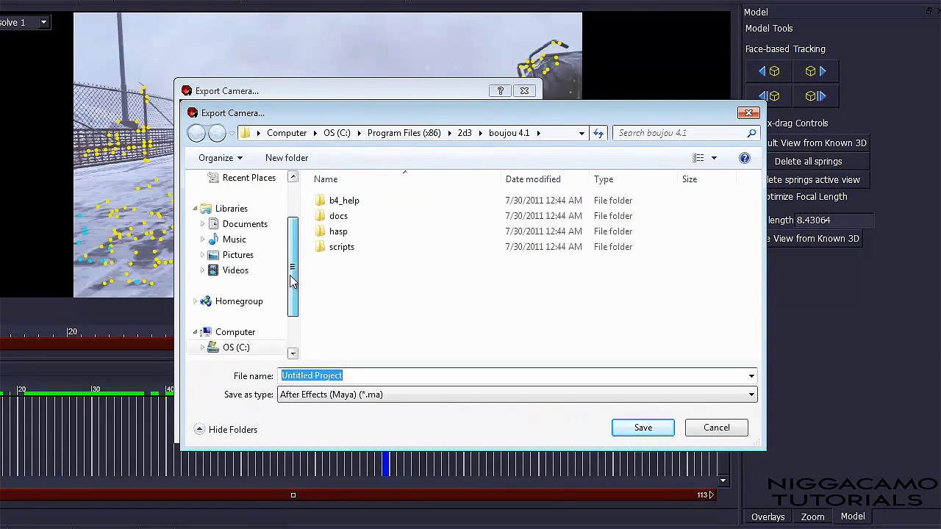
{"action": "scroll", "coordinate": [242, 294], "scroll_direction": "up", "scroll_amount": 2}
{"action": "left_click", "coordinate": [237, 200]}
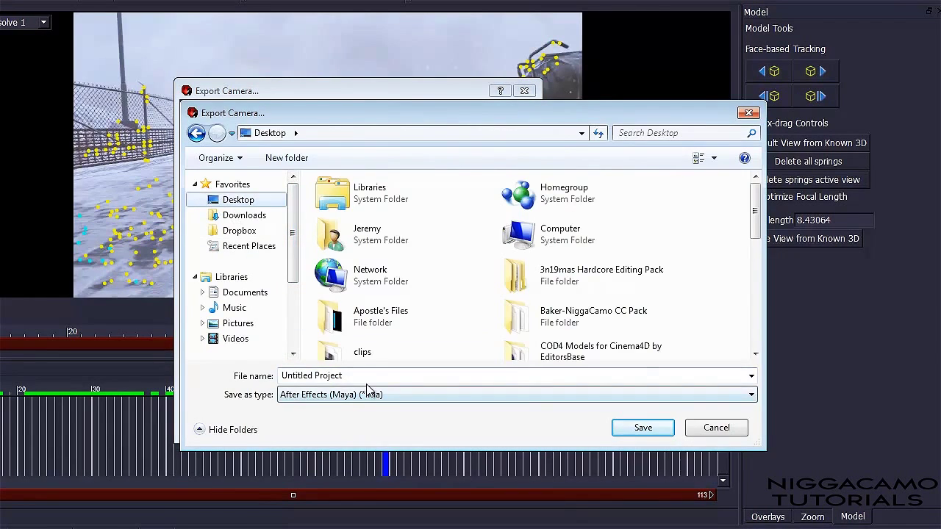
{"action": "type", "text": "tut"}
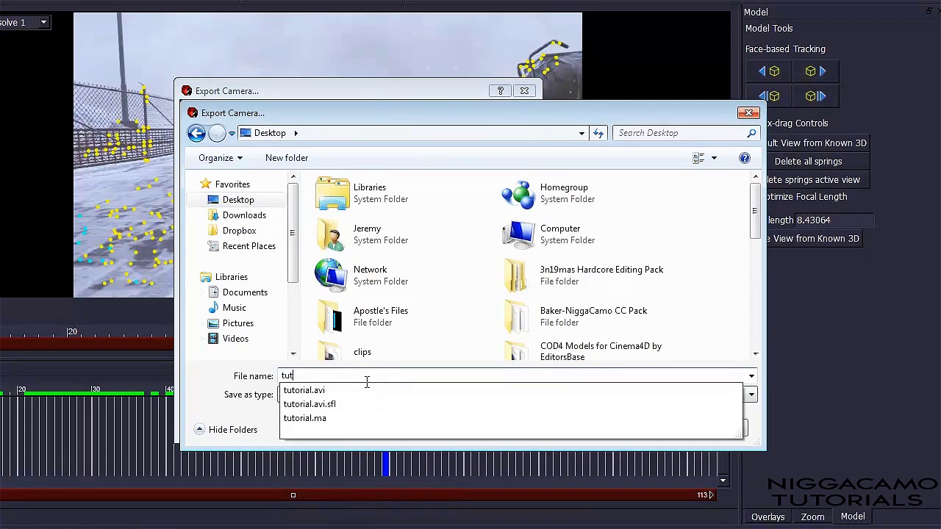
{"action": "type", "text": "orial"}
{"action": "key", "text": "BackSpace"}
{"action": "type", "text": "1"}
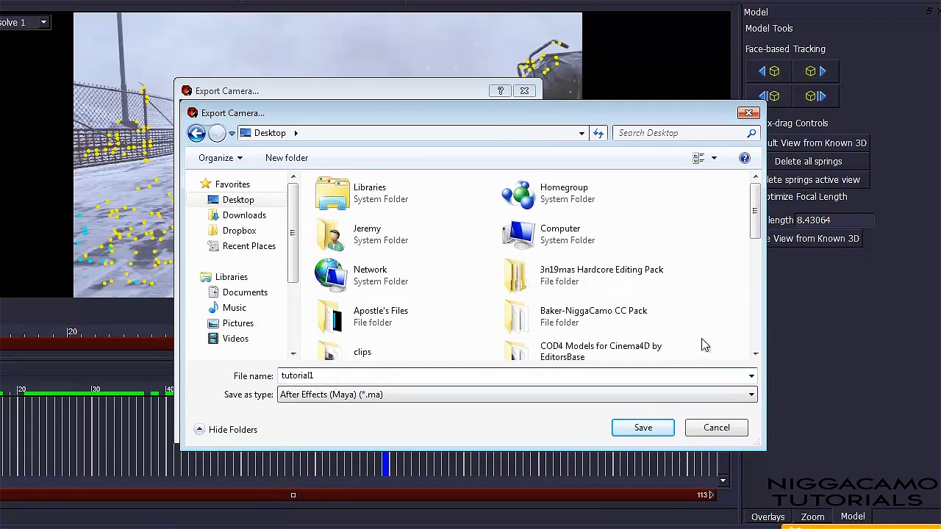
{"action": "left_click", "coordinate": [632, 427]}
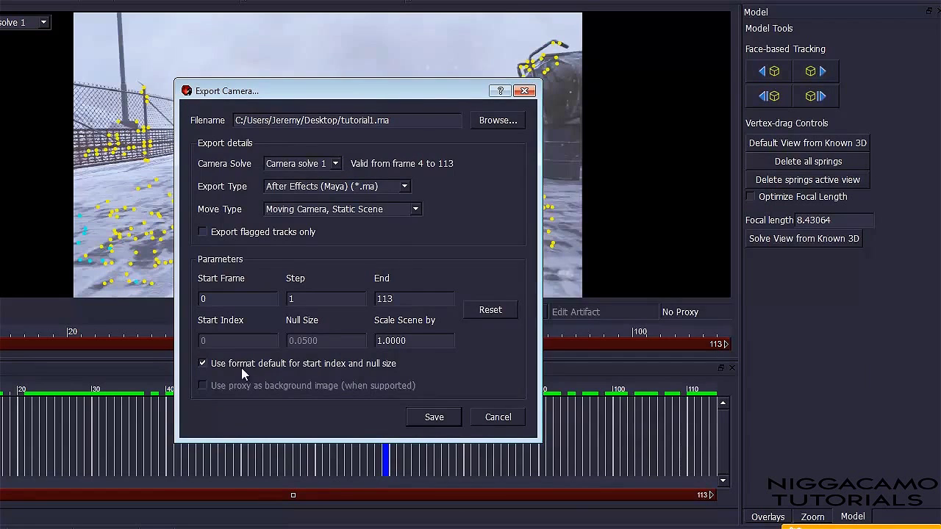
Set Scale Scene to 100 and export the camera solve
{"action": "left_click_drag", "start_coordinate": [426, 343], "coordinate": [385, 348]}
{"action": "type", "text": "00"}
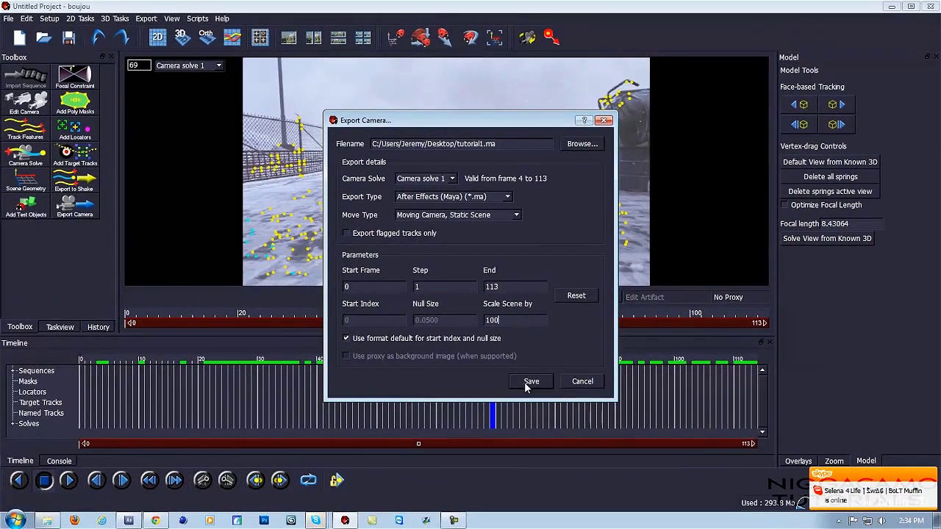
{"action": "left_click", "coordinate": [517, 386]}
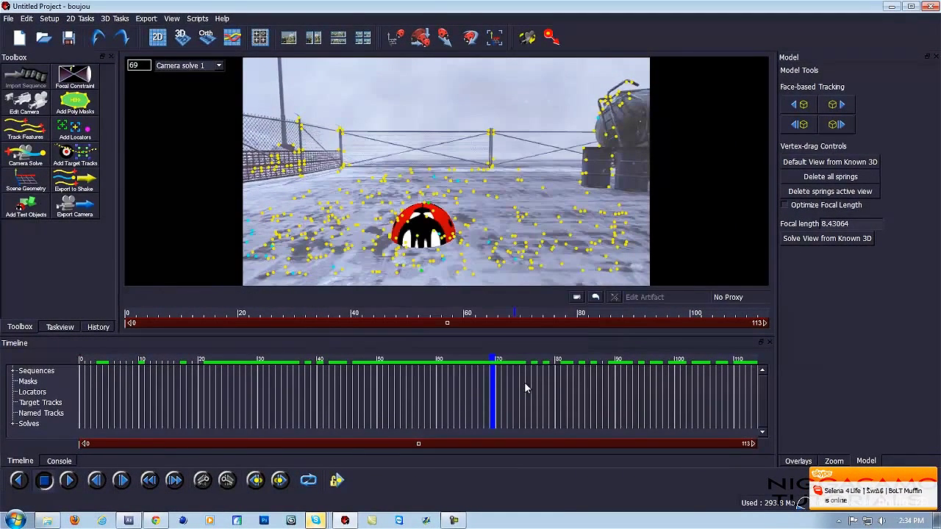
Bring After Effects back up and inspect the tutorial.avi footage and photo items
{"action": "left_click", "coordinate": [924, 516]}
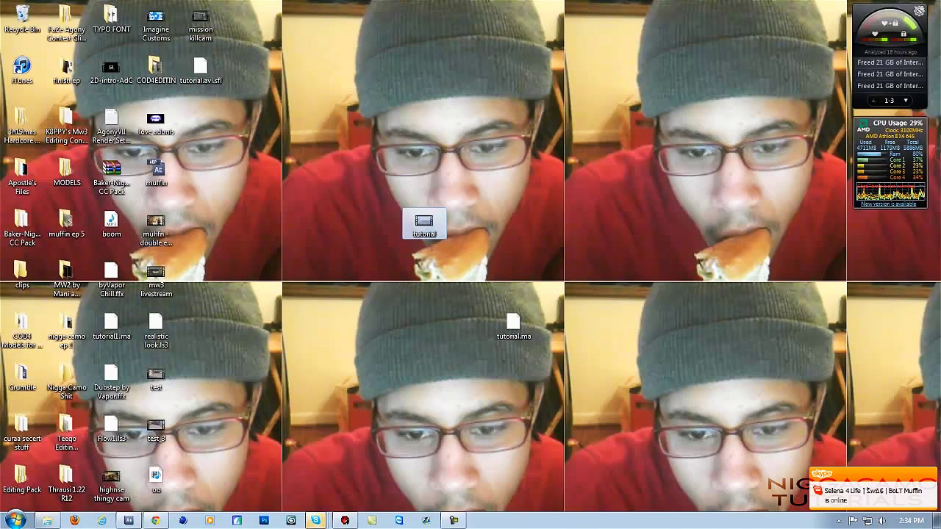
{"action": "left_click", "coordinate": [380, 399]}
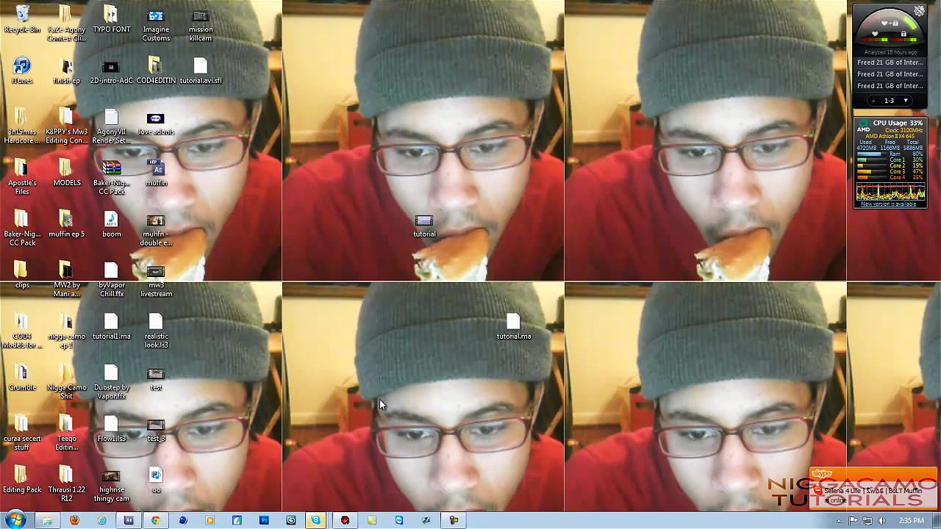
{"action": "left_click", "coordinate": [128, 520]}
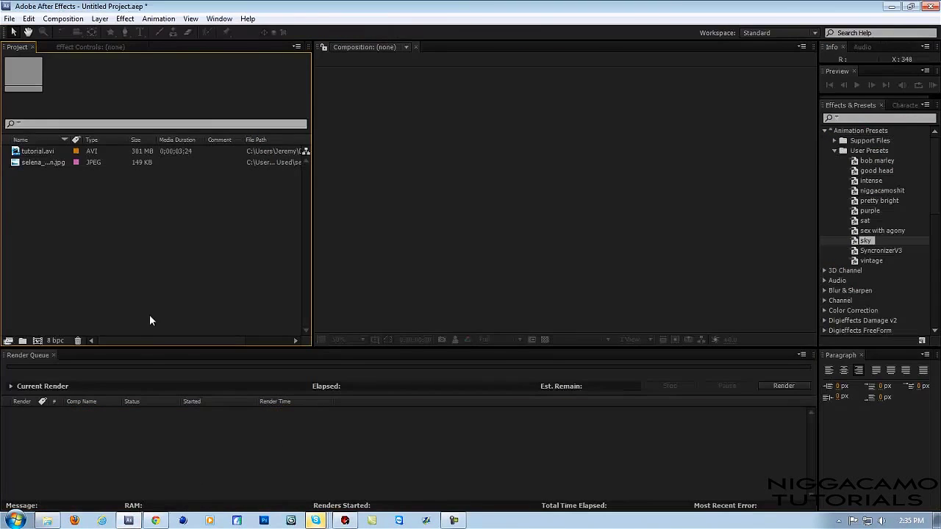
{"action": "left_click", "coordinate": [25, 153]}
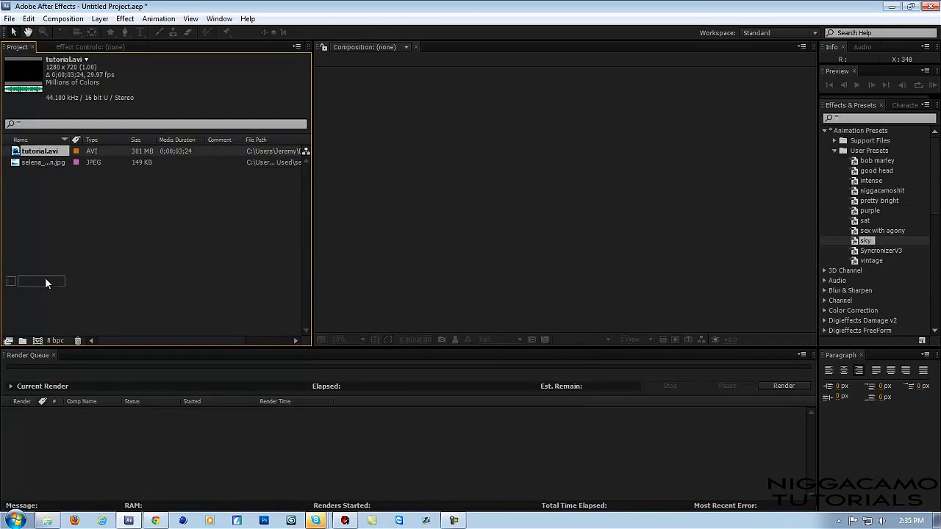
{"action": "left_click", "coordinate": [36, 163]}
{"action": "left_click", "coordinate": [37, 152]}
{"action": "left_click", "coordinate": [38, 160]}
{"action": "left_click", "coordinate": [55, 151]}
{"action": "left_click", "coordinate": [53, 162]}
{"action": "left_click", "coordinate": [40, 151]}
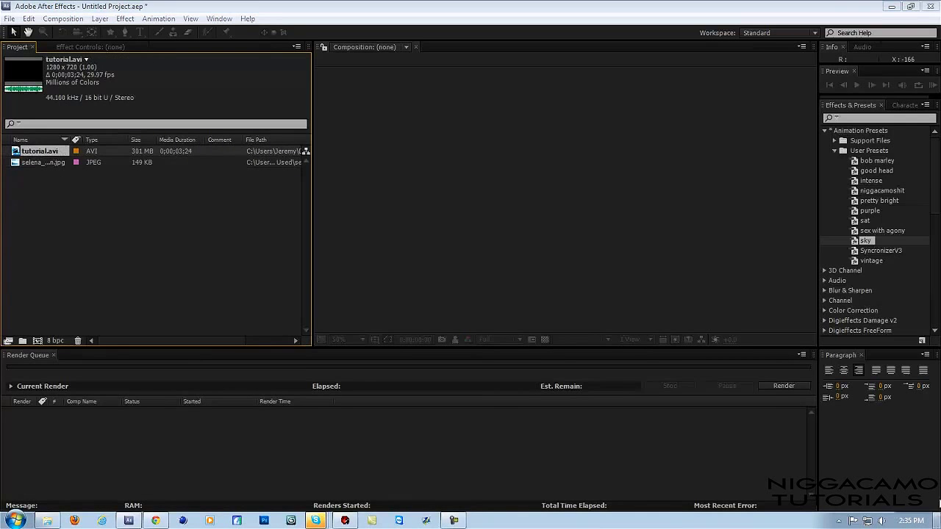
Drag tutorial1.ma from the desktop into the Project panel and select the tutorial composition
{"action": "key", "text": "super+d"}
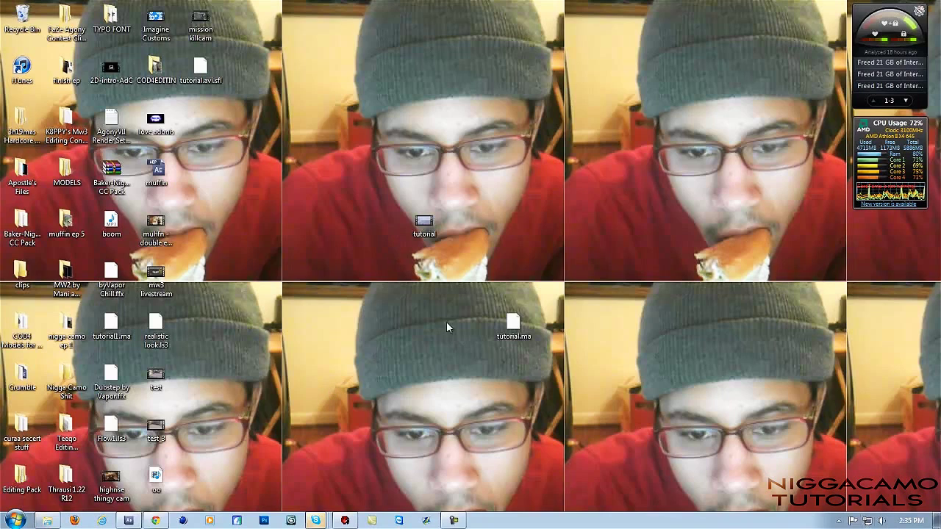
{"action": "left_click", "coordinate": [521, 329]}
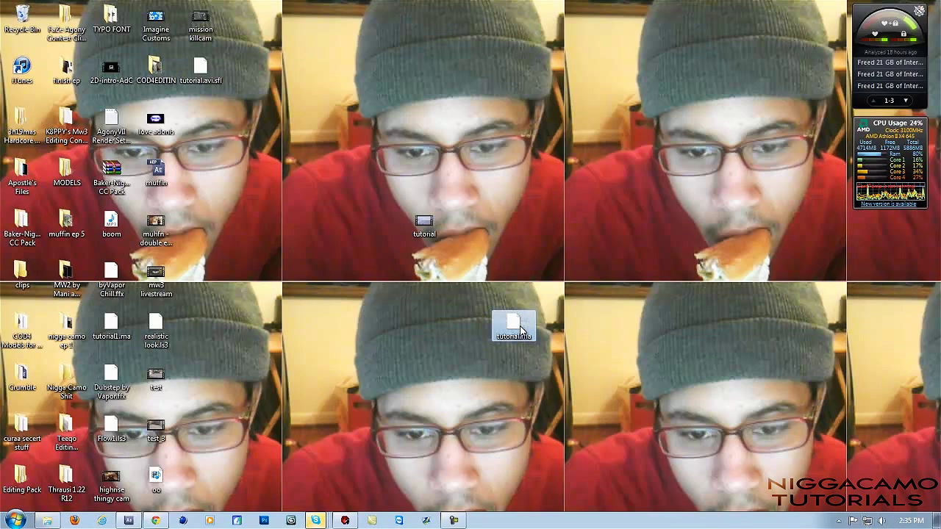
{"action": "left_click_drag", "start_coordinate": [521, 328], "coordinate": [49, 213]}
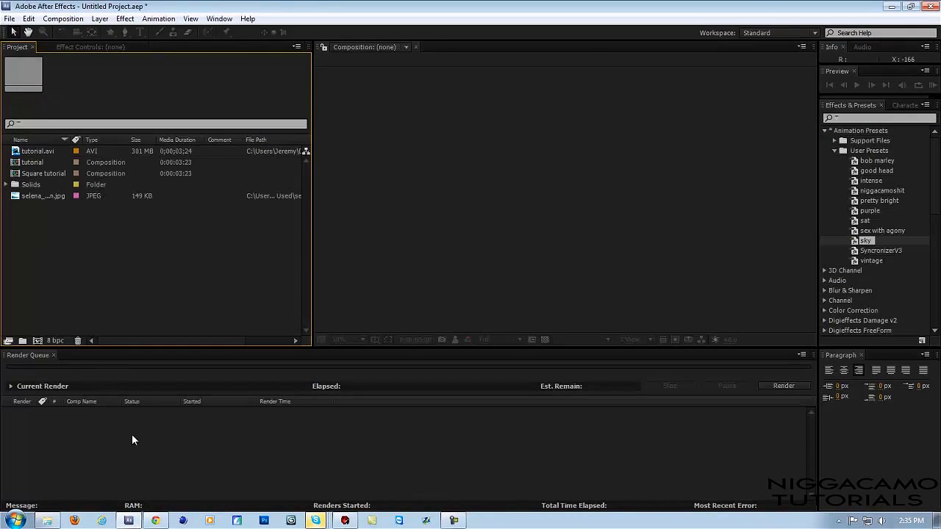
{"action": "left_click", "coordinate": [45, 166]}
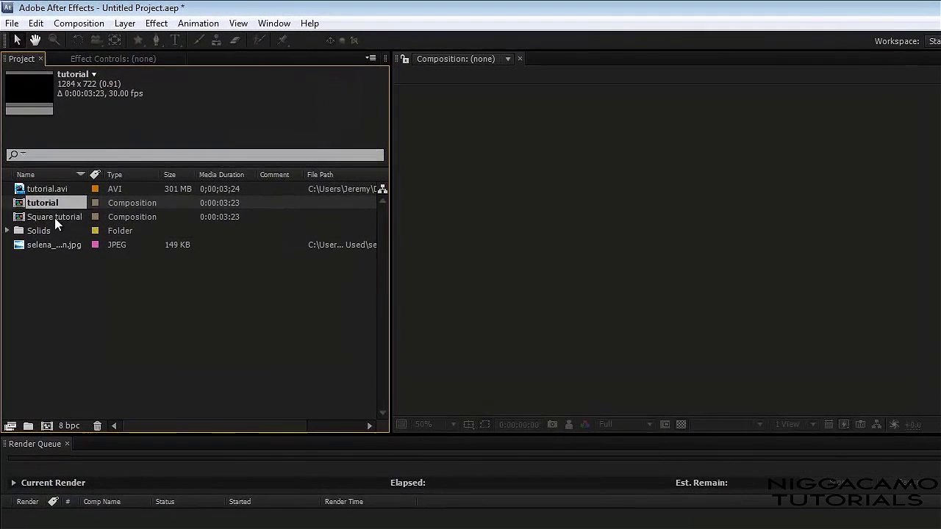
In Square tutorial's Composition Settings, enter width 1280 and height 720
{"action": "double_click", "coordinate": [44, 174]}
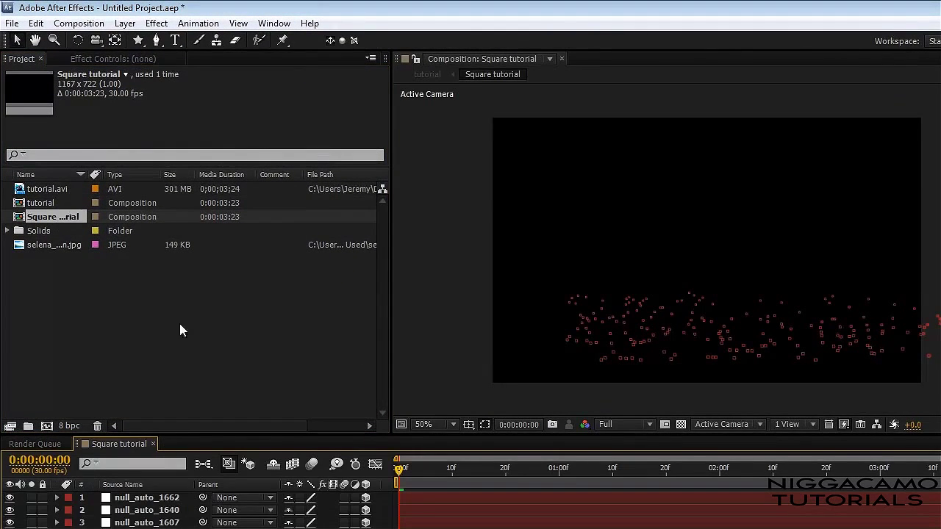
{"action": "left_click", "coordinate": [78, 23]}
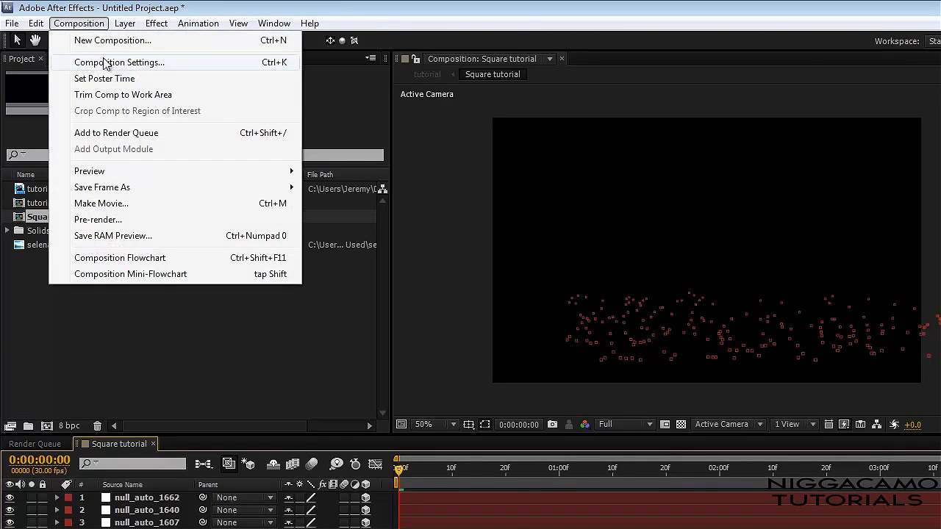
{"action": "left_click", "coordinate": [98, 63]}
{"action": "left_click", "coordinate": [113, 108]}
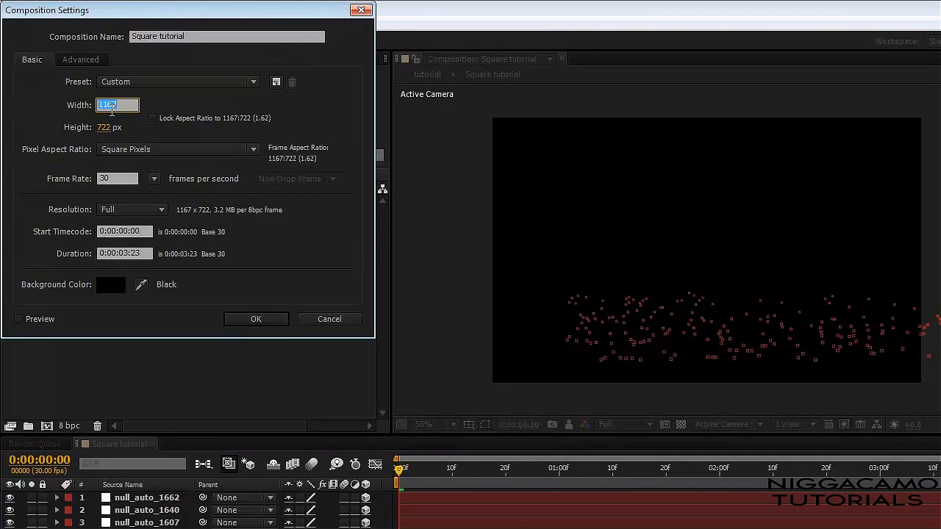
{"action": "type", "text": "1280"}
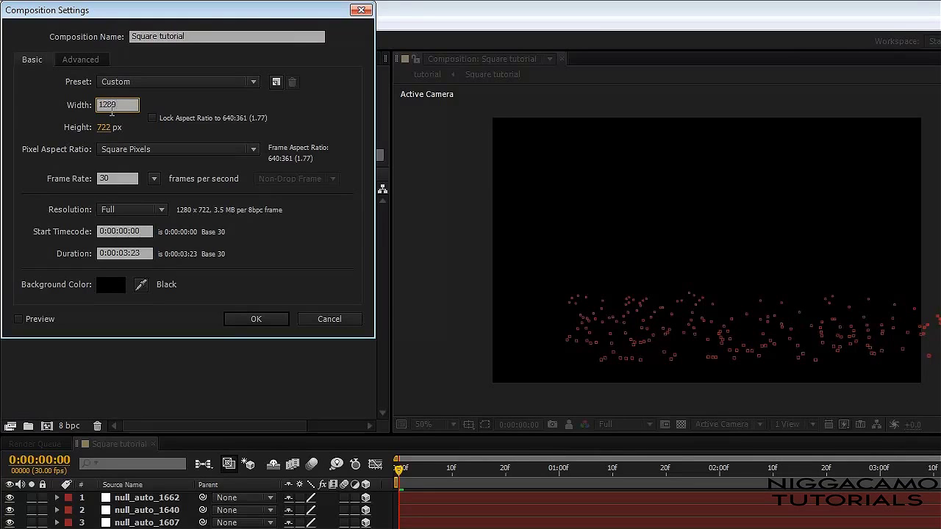
{"action": "left_click", "coordinate": [115, 126]}
{"action": "type", "text": "720"}
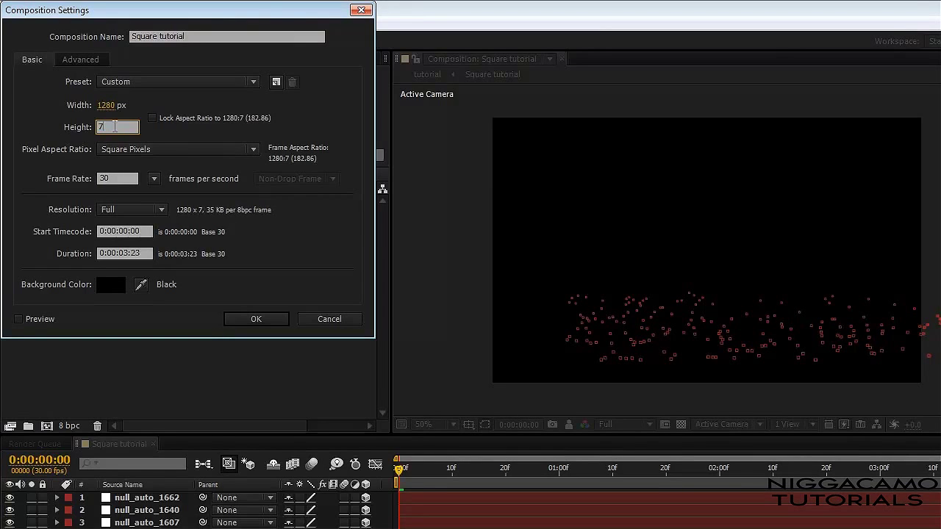
{"action": "left_click", "coordinate": [248, 319]}
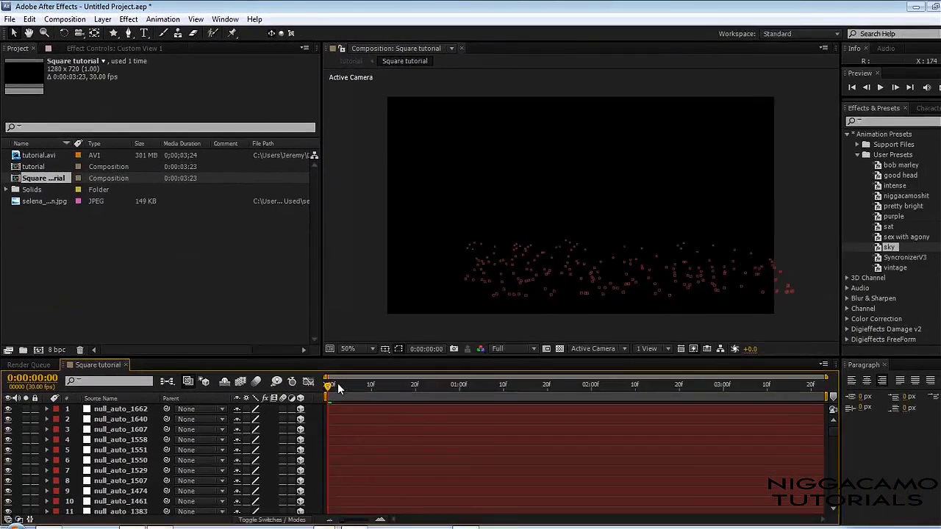
Scrub the Square tutorial composition to preview the track points, then return to the start
{"action": "left_click", "coordinate": [512, 468]}
{"action": "left_click_drag", "start_coordinate": [432, 388], "coordinate": [353, 397]}
{"action": "key", "text": "Home"}
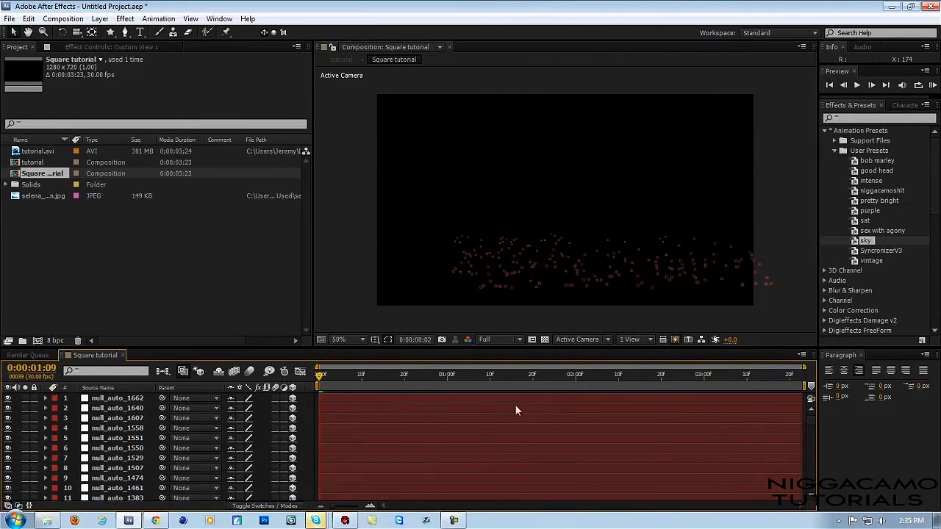
Add tutorial.avi as the top layer and scrub a few frames to see the snowy footage
{"action": "left_click", "coordinate": [33, 152]}
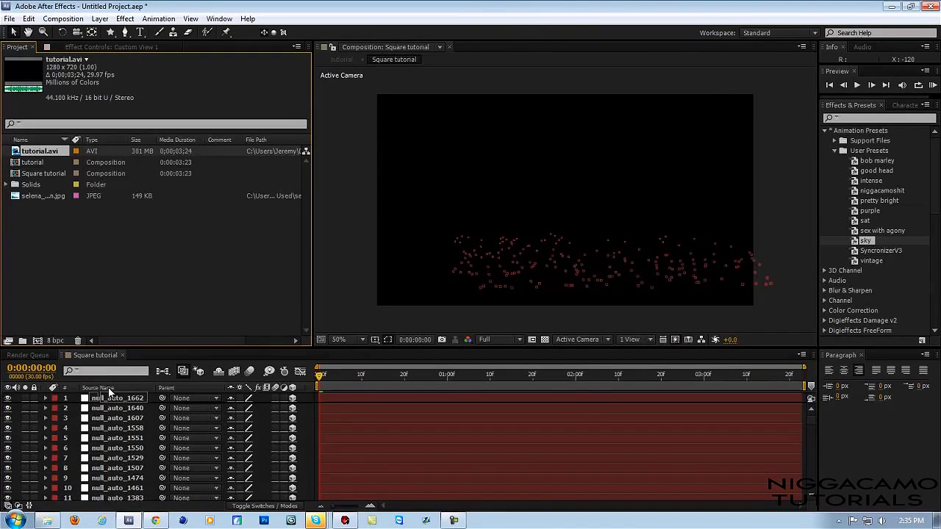
{"action": "key", "text": "ctrl+/"}
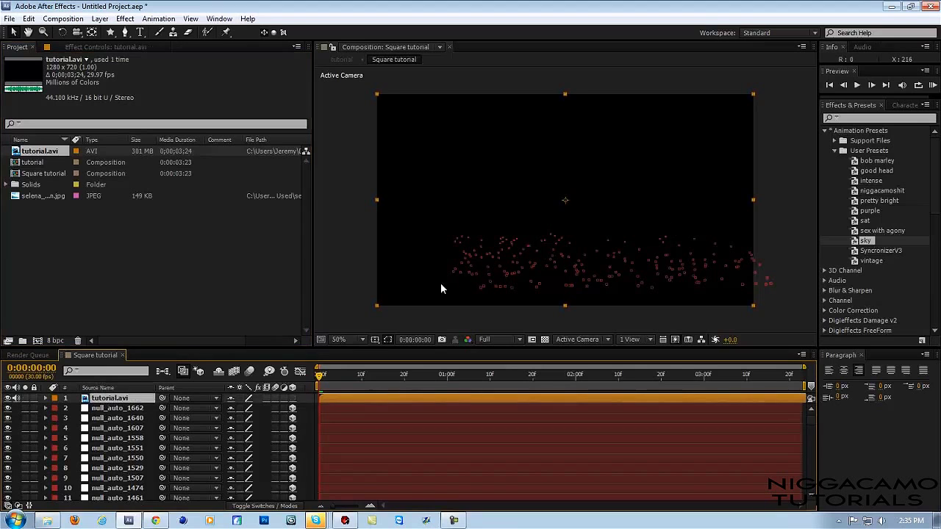
{"action": "left_click_drag", "start_coordinate": [355, 376], "coordinate": [397, 376]}
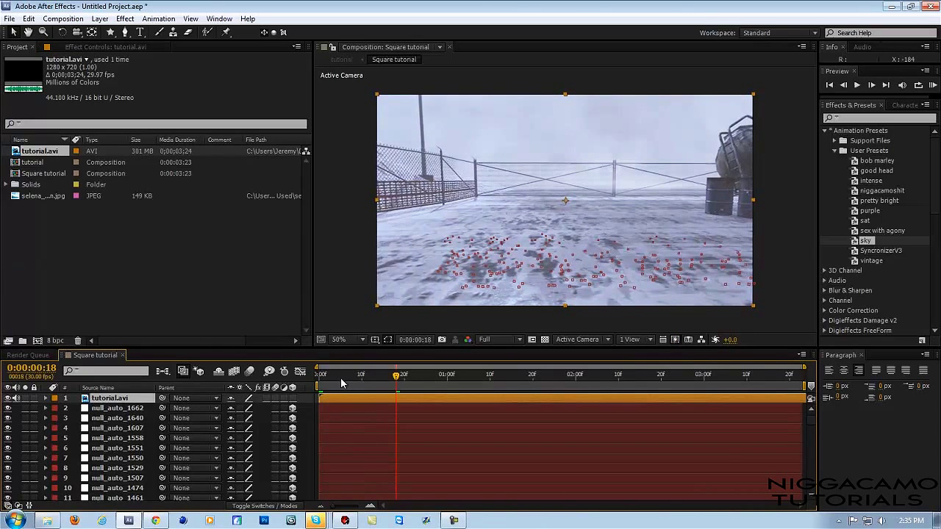
{"action": "left_click", "coordinate": [326, 313]}
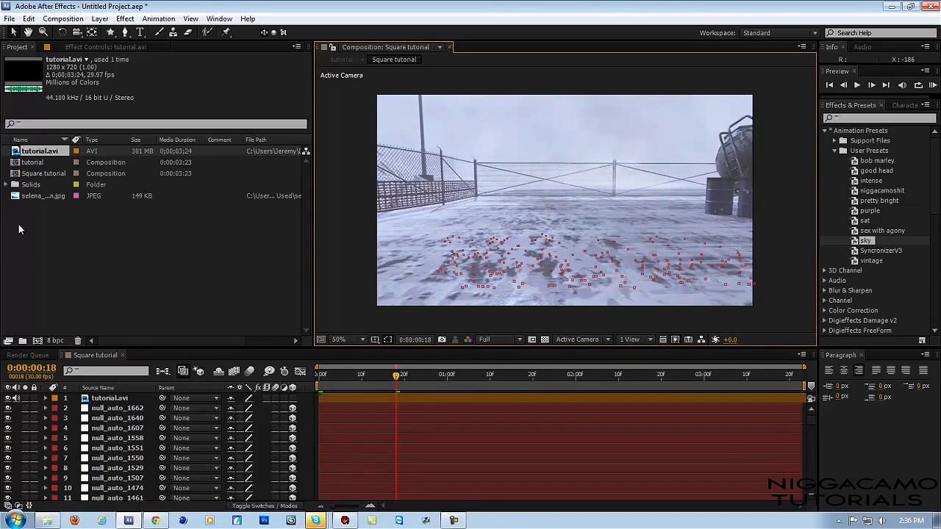
{"action": "left_click", "coordinate": [51, 197]}
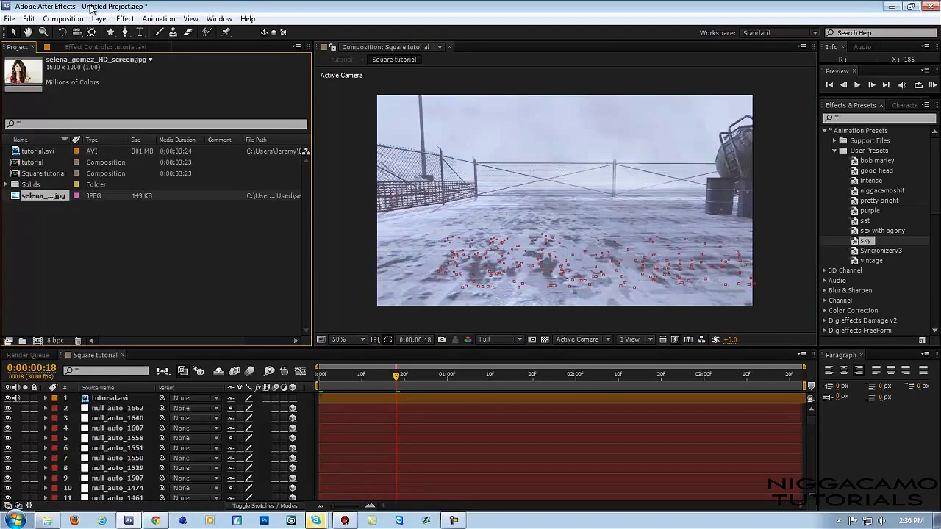
Create a new composition, Comp 1, containing a white solid layer
{"action": "left_click", "coordinate": [62, 19]}
{"action": "left_click", "coordinate": [84, 32]}
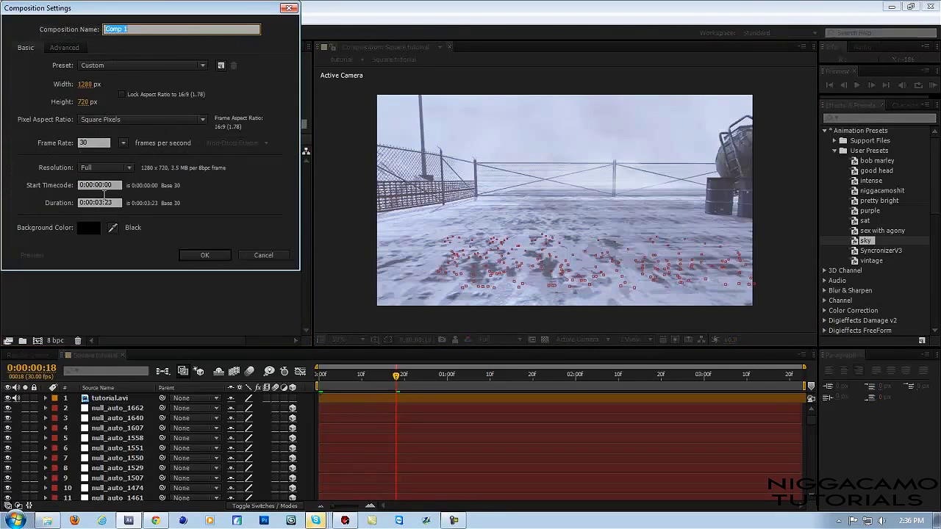
{"action": "left_click", "coordinate": [185, 259]}
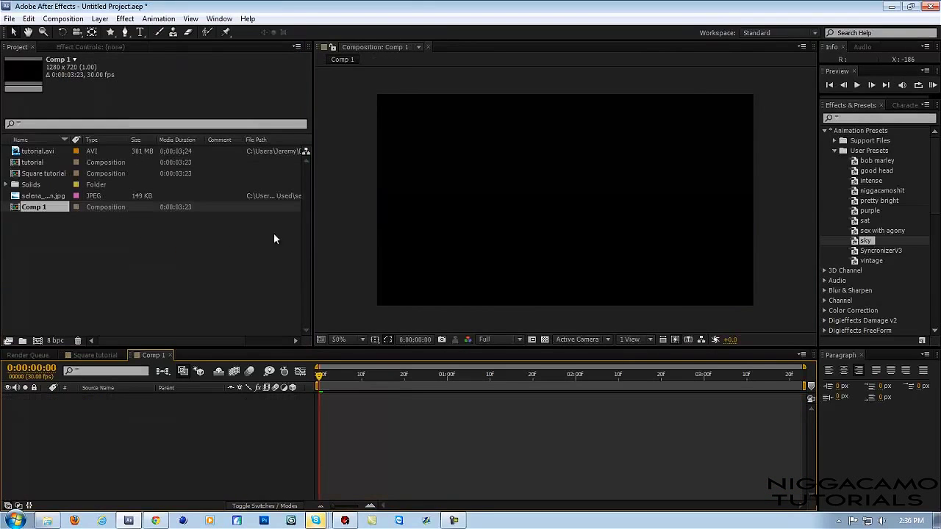
{"action": "left_click", "coordinate": [99, 18]}
{"action": "mouse_move", "coordinate": [147, 32]}
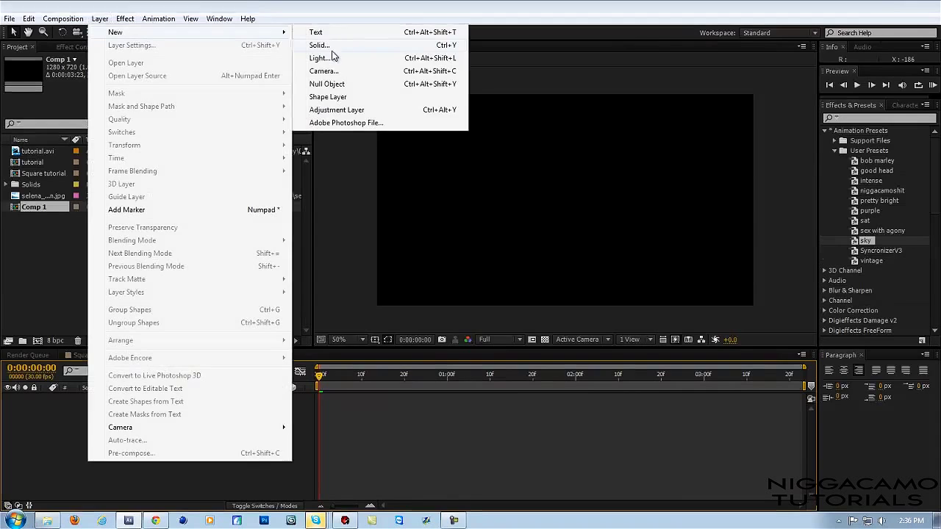
{"action": "left_click", "coordinate": [320, 45]}
{"action": "left_click", "coordinate": [153, 233]}
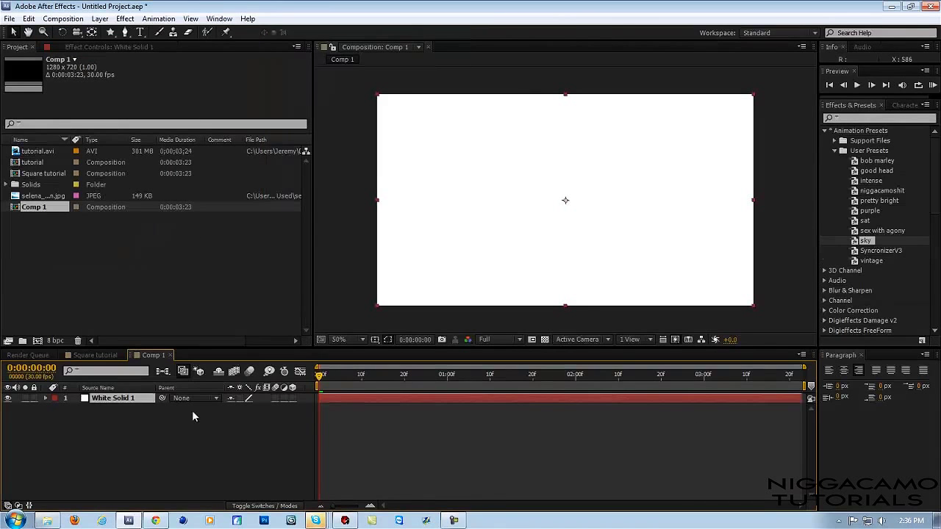
Give White Solid 1 a full-size rectangular mask and shrink it to 40% scale
{"action": "left_click", "coordinate": [110, 32]}
{"action": "left_click", "coordinate": [165, 31]}
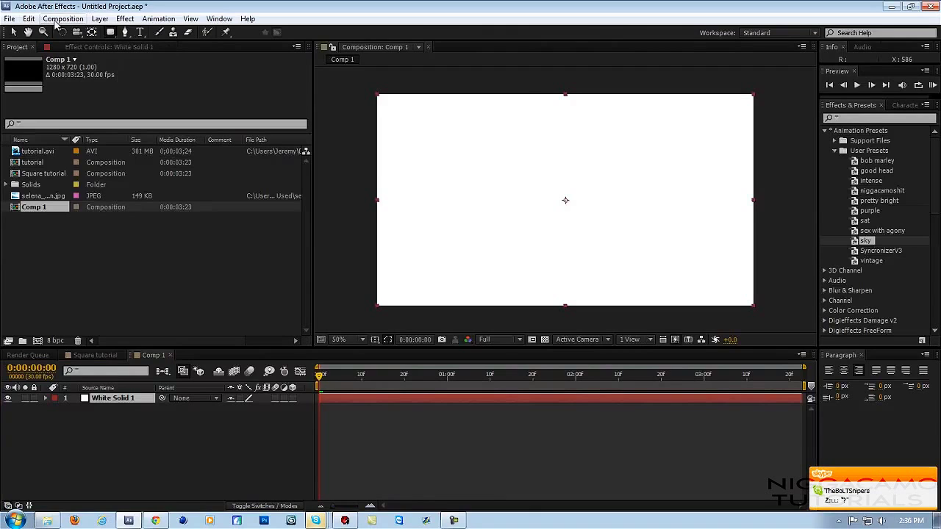
{"action": "double_click", "coordinate": [112, 32]}
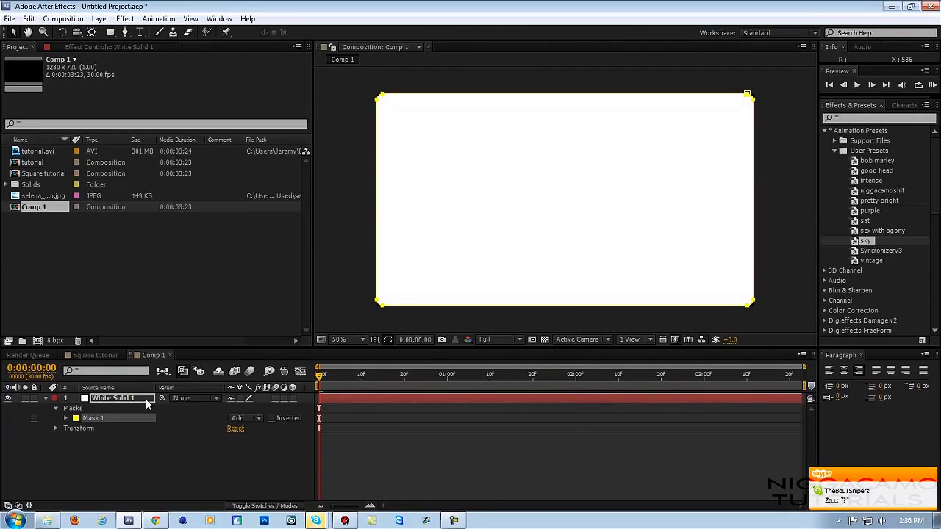
{"action": "left_click", "coordinate": [125, 398]}
{"action": "key", "text": "s"}
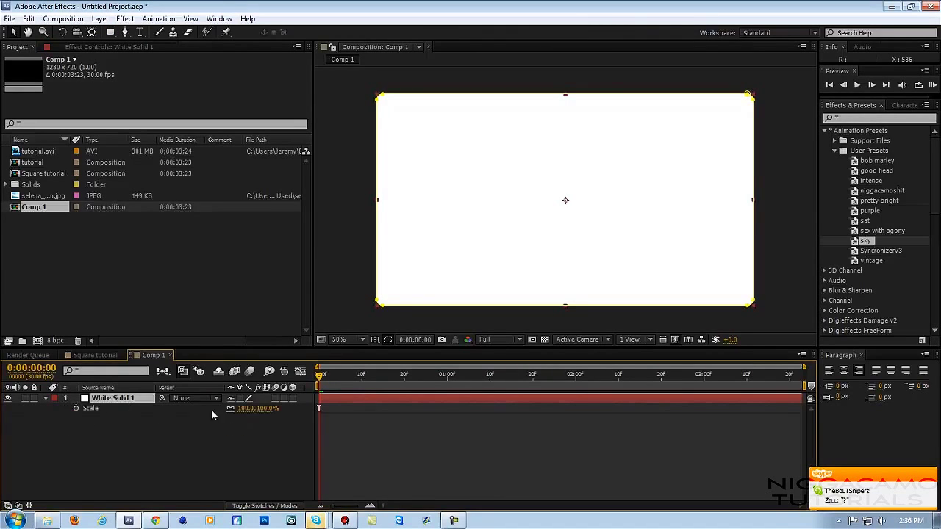
{"action": "left_click_drag", "start_coordinate": [267, 413], "coordinate": [228, 417]}
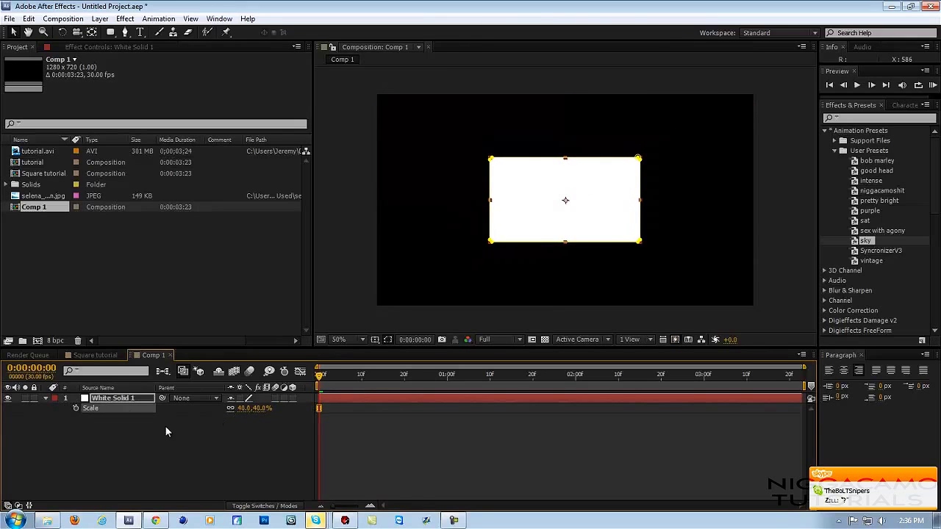
Duplicate Mask 1, set Mask 2 to Subtract, and feather it 245 px
{"action": "key", "text": "m"}
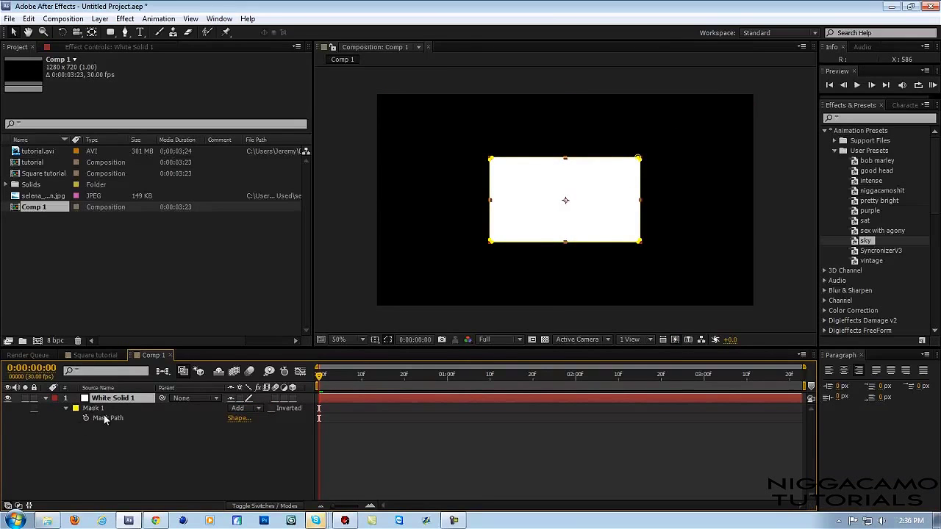
{"action": "left_click", "coordinate": [104, 410]}
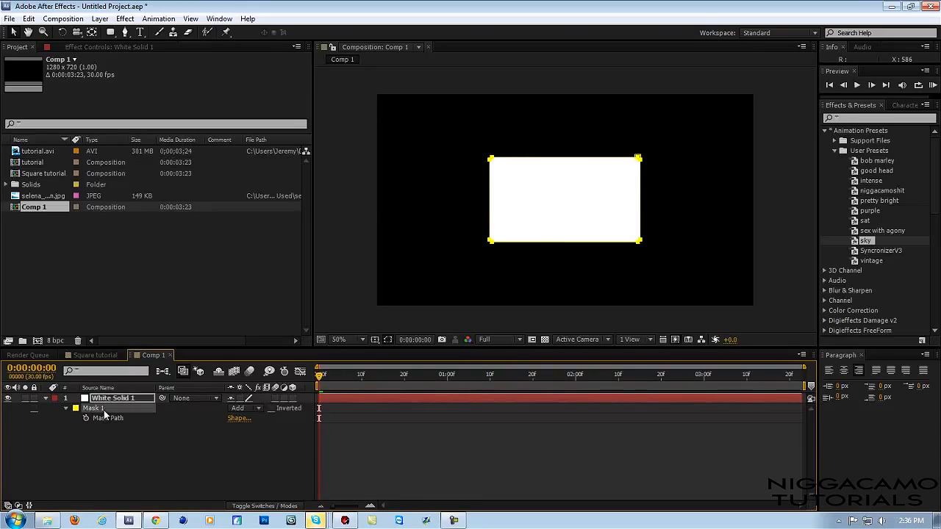
{"action": "key", "text": "ctrl+d"}
{"action": "left_click", "coordinate": [240, 439]}
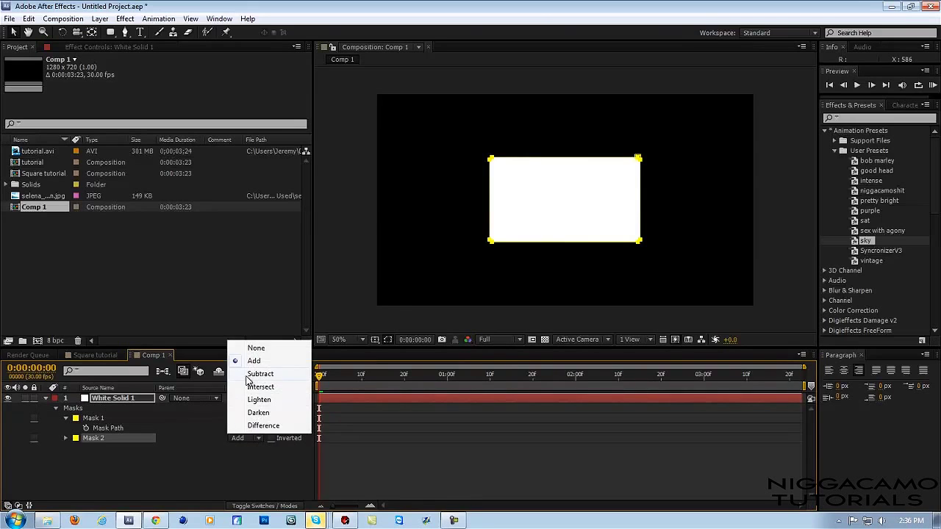
{"action": "left_click", "coordinate": [250, 377]}
{"action": "key", "text": "f"}
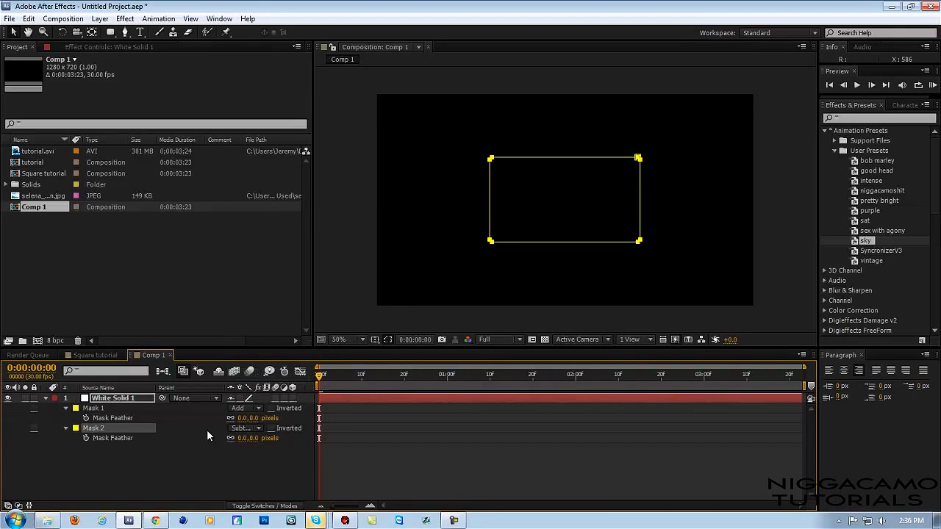
{"action": "left_click_drag", "start_coordinate": [256, 440], "coordinate": [400, 442]}
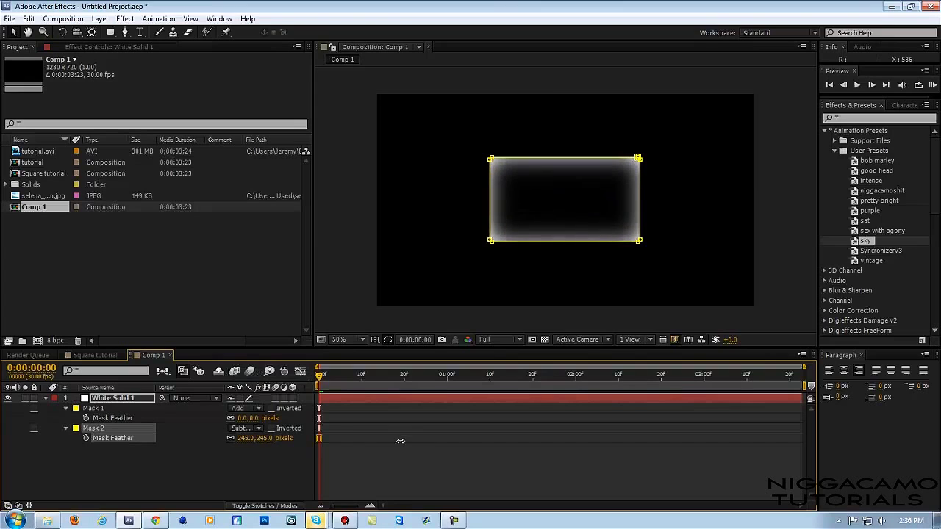
{"action": "left_click", "coordinate": [45, 398]}
Duplicate the white solid layer and scale the top copy to 45%
{"action": "left_click", "coordinate": [89, 397]}
{"action": "key", "text": "ctrl+d"}
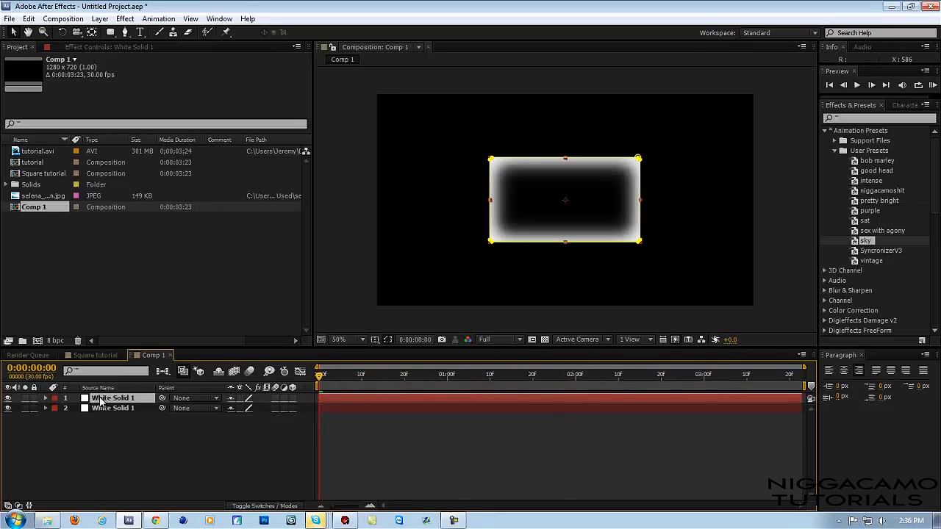
{"action": "key", "text": "s"}
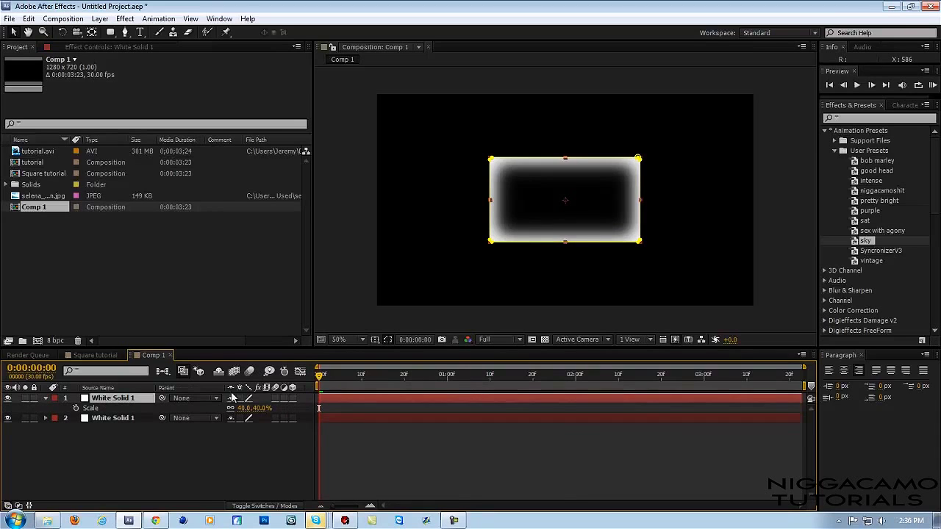
{"action": "mouse_move", "coordinate": [256, 409]}
{"action": "left_mouse_down"}
{"action": "mouse_move", "coordinate": [272, 411]}
{"action": "mouse_move", "coordinate": [257, 411]}
{"action": "left_mouse_up"}
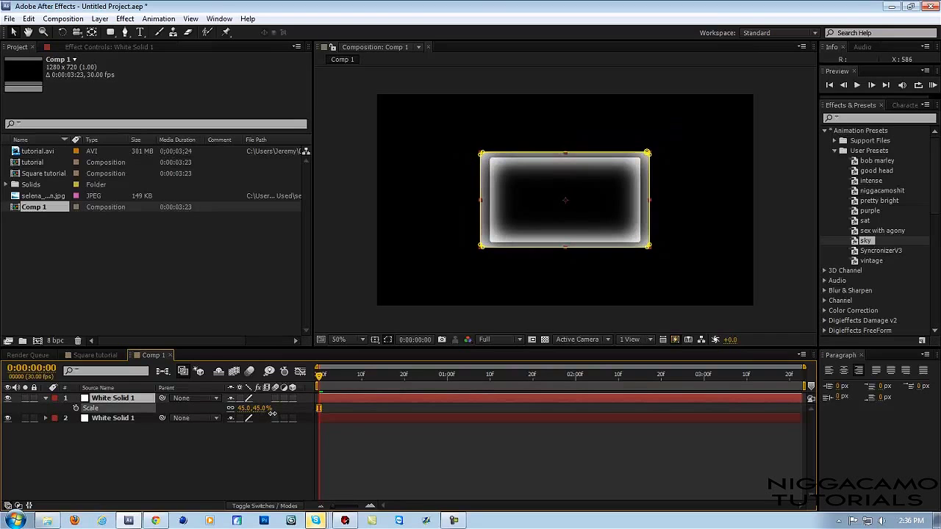
{"action": "left_click", "coordinate": [122, 399]}
{"action": "key", "text": "ctrl+s"}
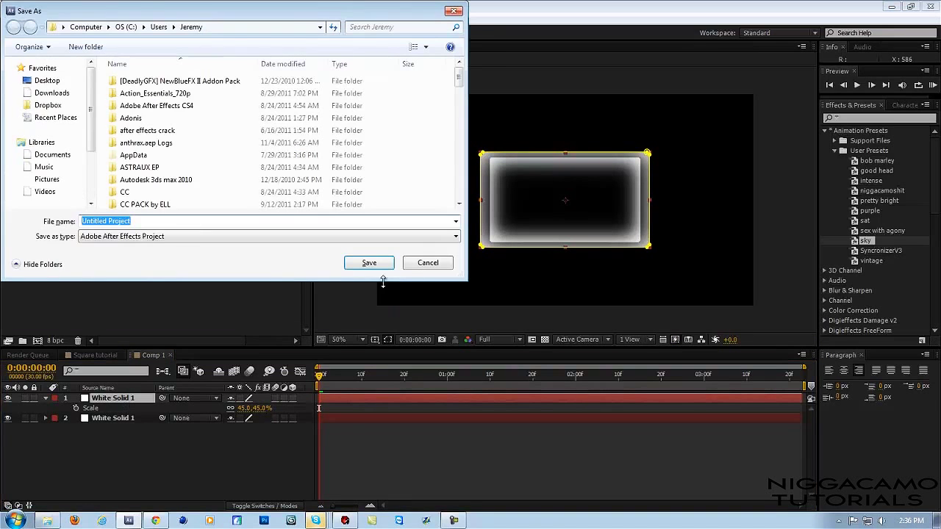
{"action": "key", "text": "Escape"}
Duplicate the white solid again and scale the newest copy to 49%
{"action": "key", "text": "ctrl+d"}
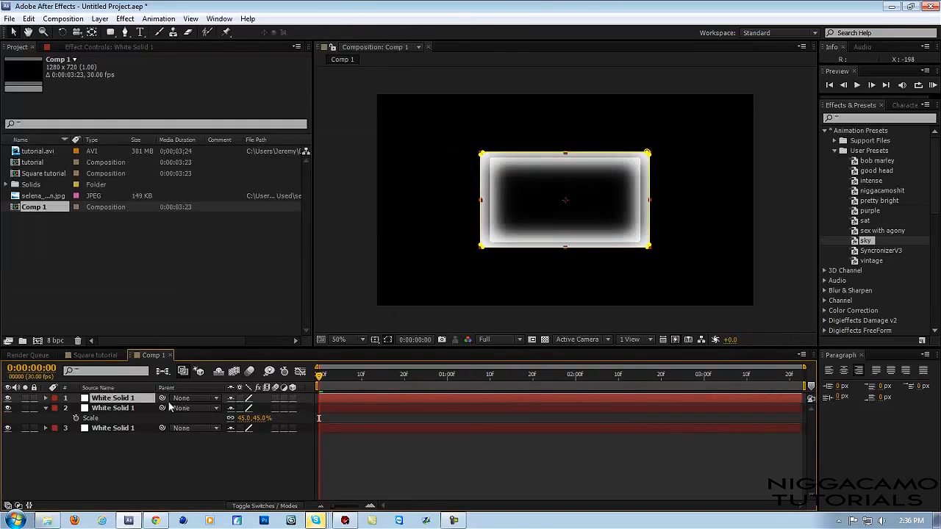
{"action": "key", "text": "s"}
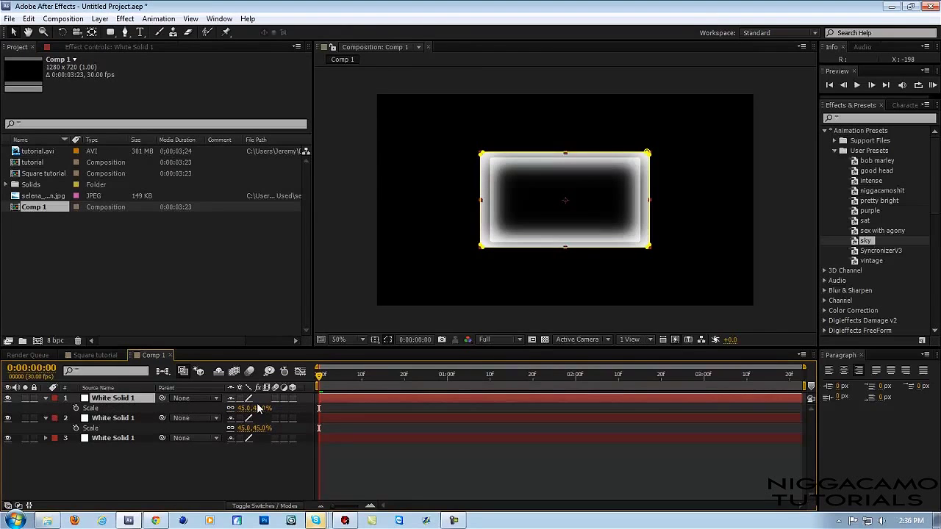
{"action": "mouse_move", "coordinate": [259, 407]}
{"action": "left_mouse_down"}
{"action": "mouse_move", "coordinate": [269, 407]}
{"action": "mouse_move", "coordinate": [260, 407]}
{"action": "left_mouse_up"}
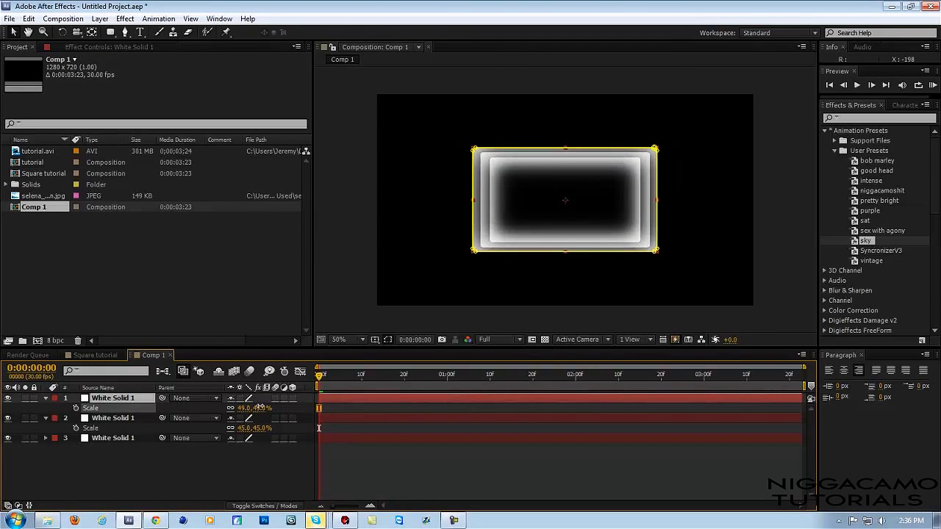
{"action": "left_click", "coordinate": [323, 290]}
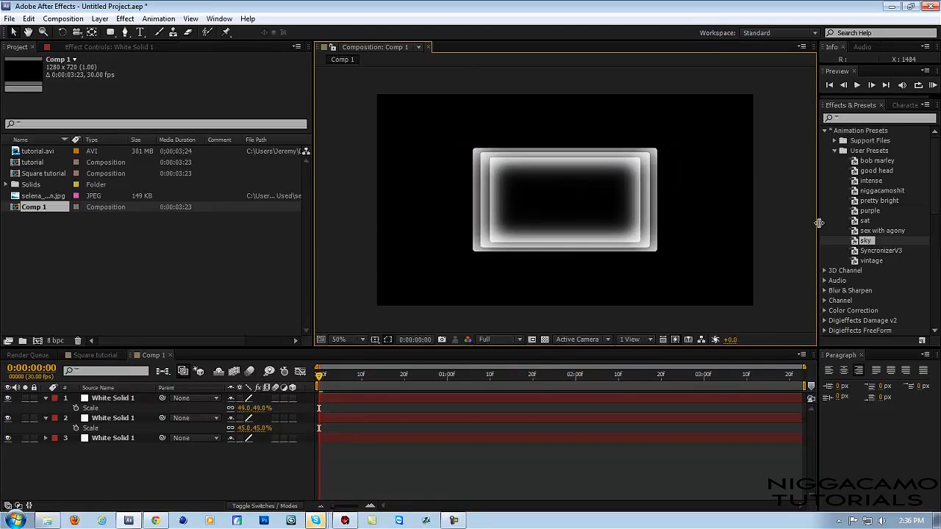
{"action": "left_click", "coordinate": [888, 120]}
Search for the Fill effect and apply it to all three white solid layers
{"action": "type", "text": "fill"}
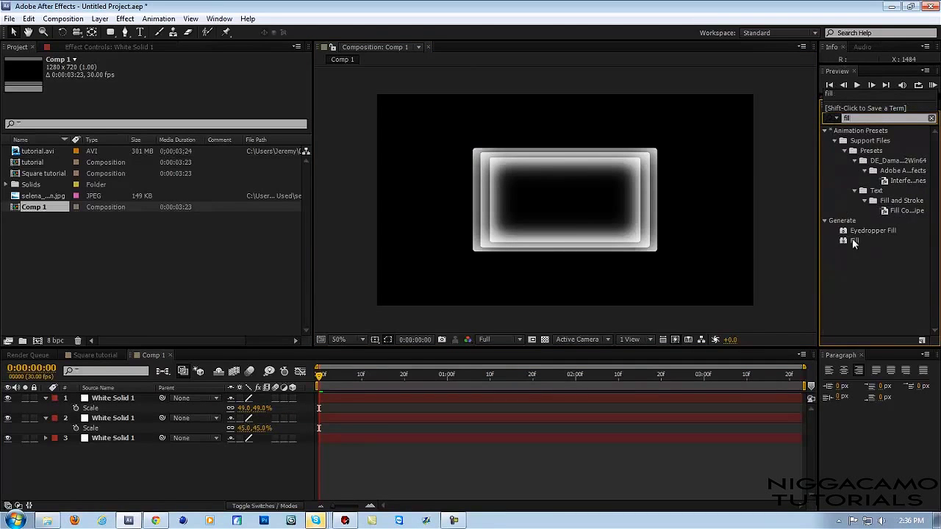
{"action": "left_click_drag", "start_coordinate": [854, 240], "coordinate": [764, 253]}
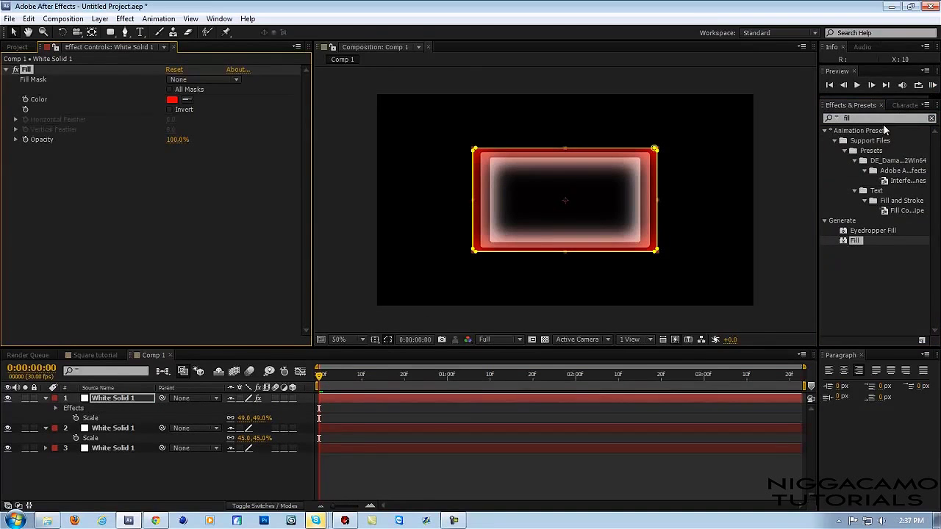
{"action": "left_click_drag", "start_coordinate": [856, 239], "coordinate": [377, 428]}
{"action": "left_click_drag", "start_coordinate": [855, 244], "coordinate": [461, 451]}
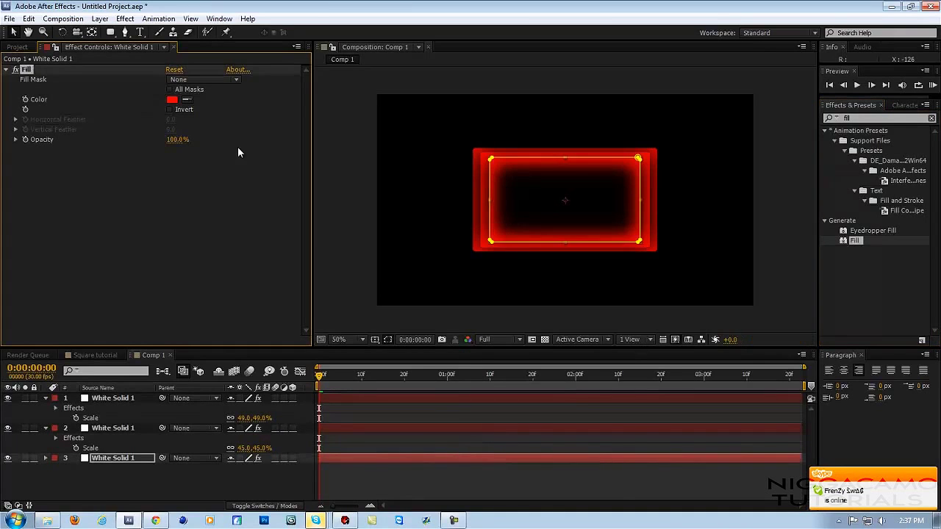
Set the bottom frame layer's Fill to green and the second layer's Fill to magenta
{"action": "left_click", "coordinate": [172, 99]}
{"action": "left_click", "coordinate": [177, 118]}
{"action": "left_click", "coordinate": [267, 30]}
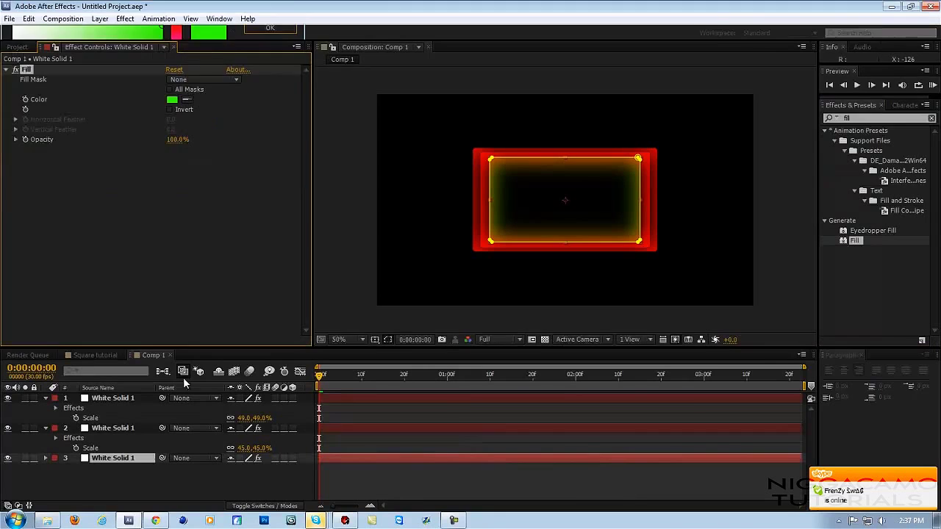
{"action": "left_click", "coordinate": [112, 428]}
{"action": "left_click", "coordinate": [172, 100]}
{"action": "left_click", "coordinate": [178, 52]}
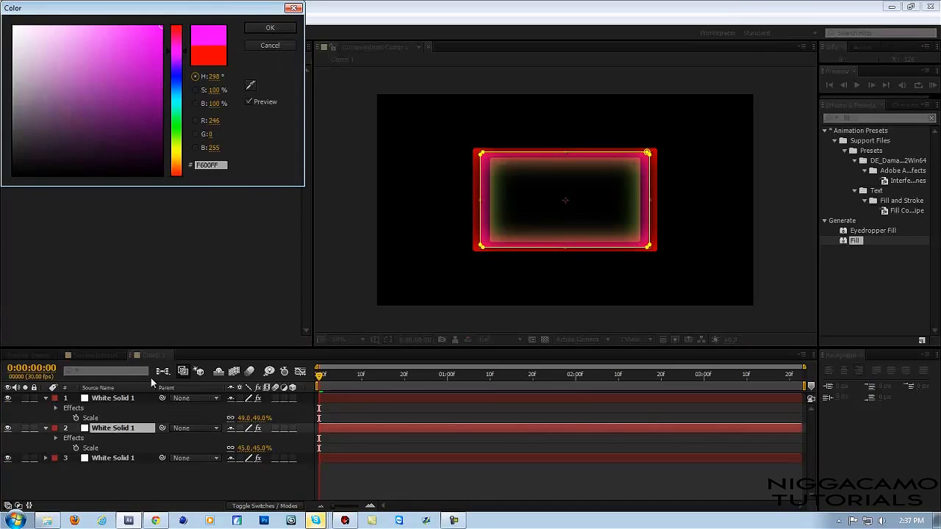
{"action": "left_click", "coordinate": [269, 28]}
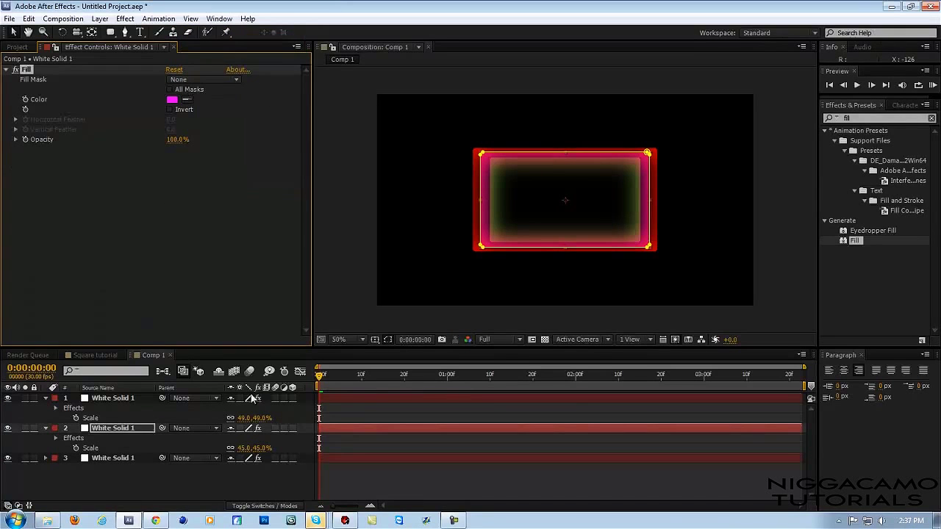
Set the top frame layer's Fill colour to cyan
{"action": "left_click", "coordinate": [112, 400]}
{"action": "left_click", "coordinate": [172, 100]}
{"action": "left_click_drag", "start_coordinate": [175, 124], "coordinate": [172, 101]}
{"action": "left_click", "coordinate": [269, 28]}
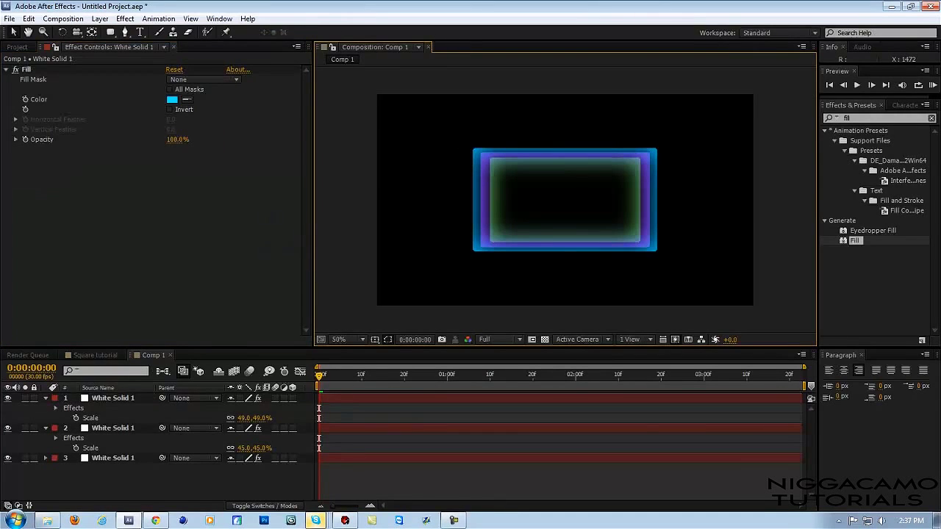
{"action": "left_click", "coordinate": [17, 47]}
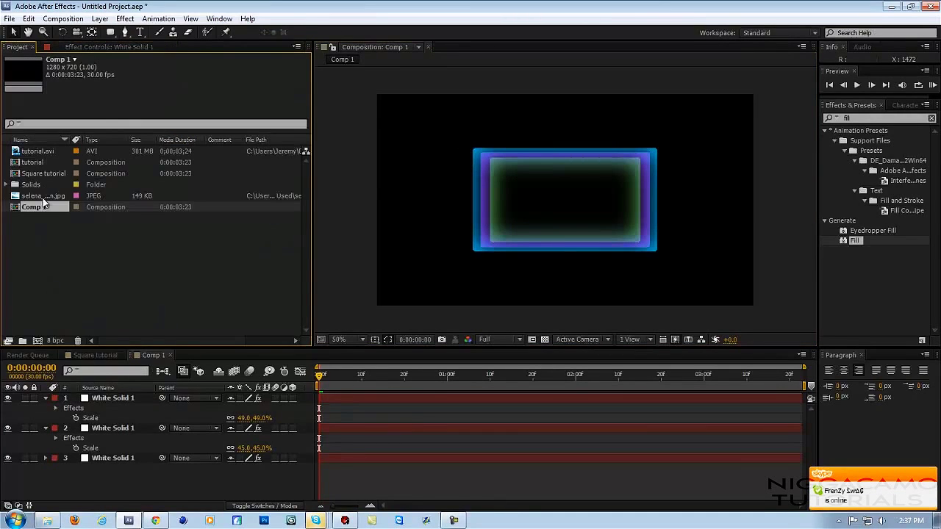
Add the JPEG portrait photo to Comp 1 as top layer, scaled to 28% and fitted inside the frame
{"action": "left_click", "coordinate": [43, 197]}
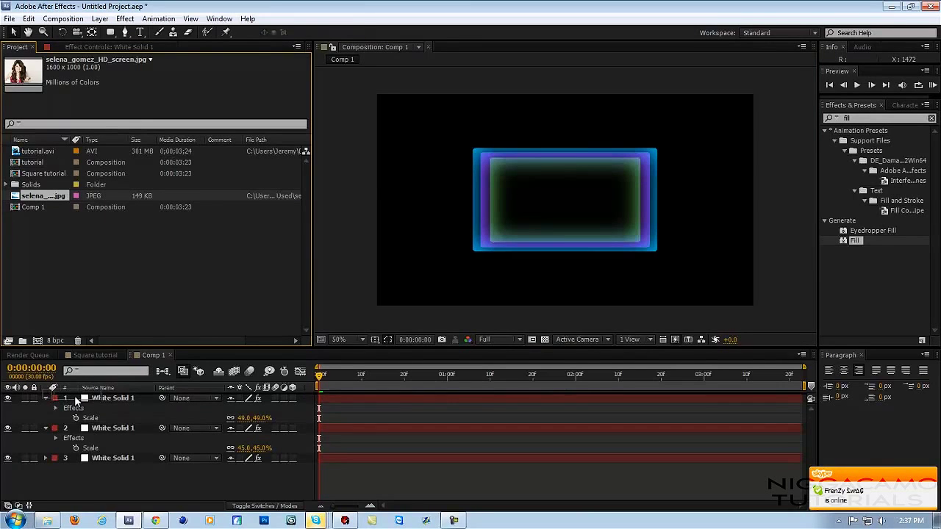
{"action": "left_click_drag", "start_coordinate": [75, 400], "coordinate": [74, 397]}
{"action": "right_click", "coordinate": [453, 302]}
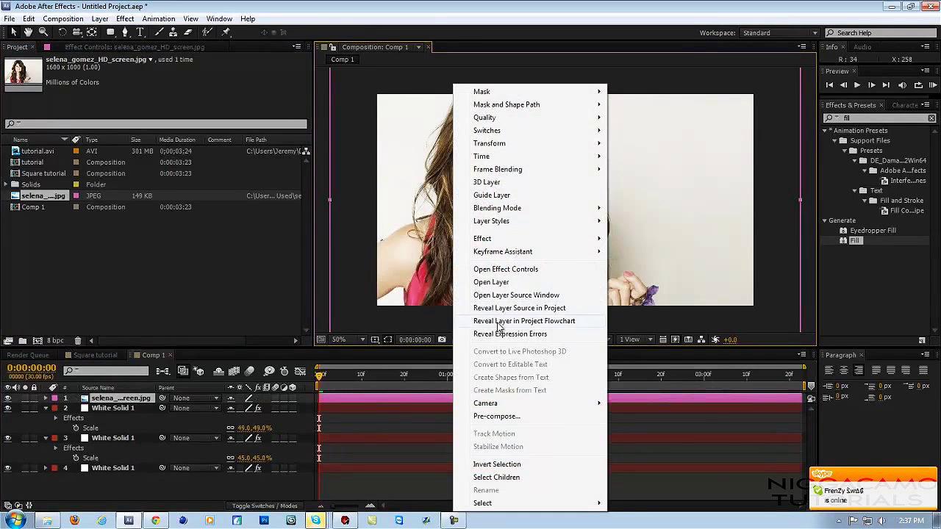
{"action": "key", "text": "Escape"}
{"action": "key", "text": "s"}
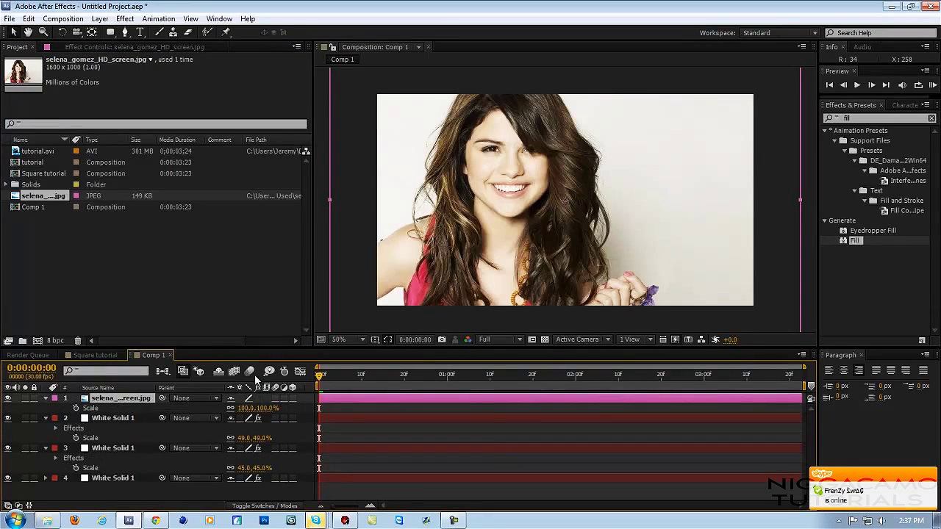
{"action": "left_click_drag", "start_coordinate": [259, 410], "coordinate": [220, 410]}
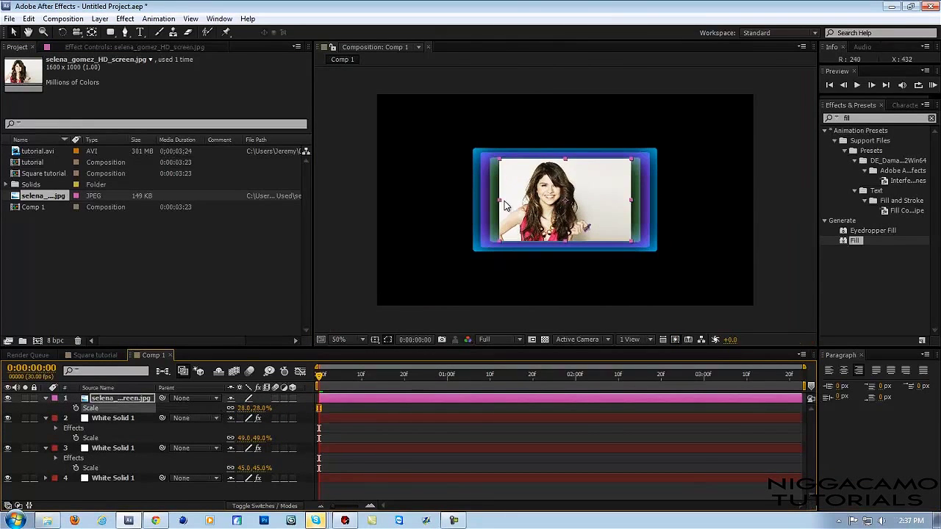
{"action": "left_click_drag", "start_coordinate": [499, 203], "coordinate": [492, 199]}
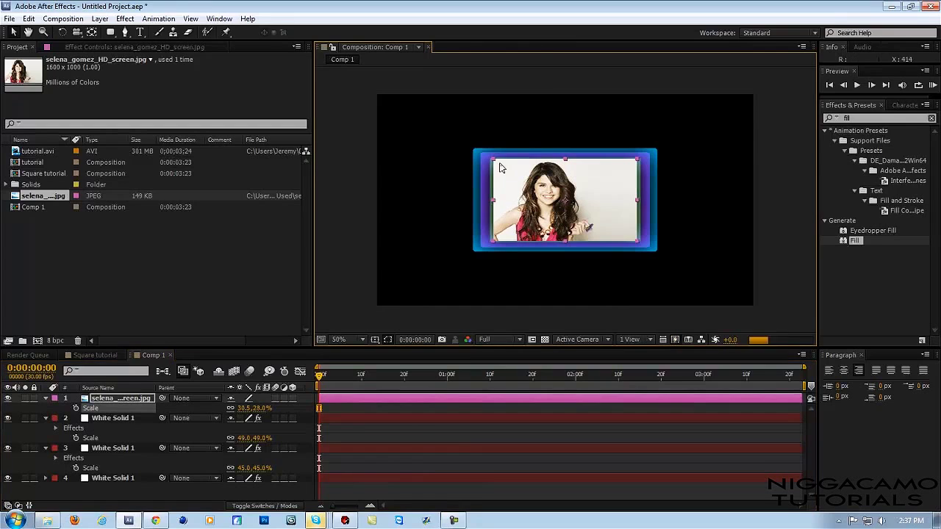
{"action": "left_click_drag", "start_coordinate": [495, 163], "coordinate": [495, 166]}
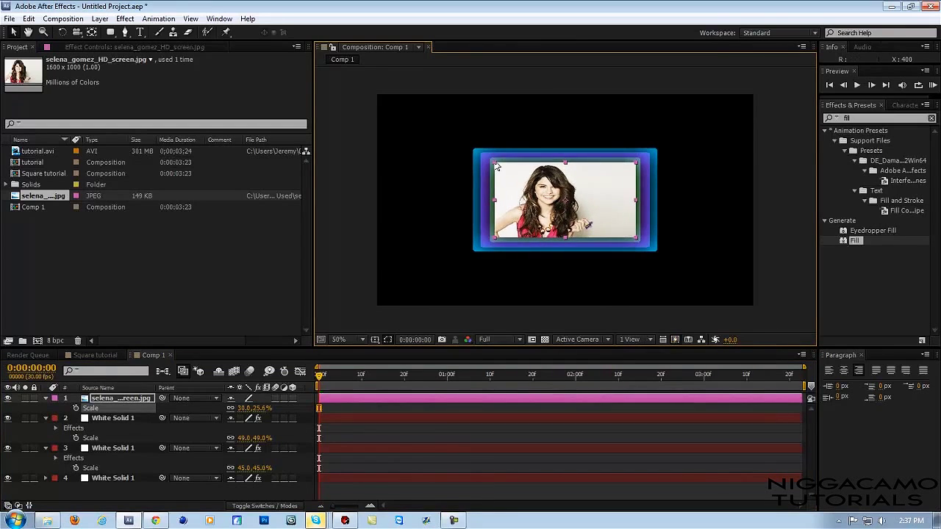
{"action": "left_click", "coordinate": [330, 255]}
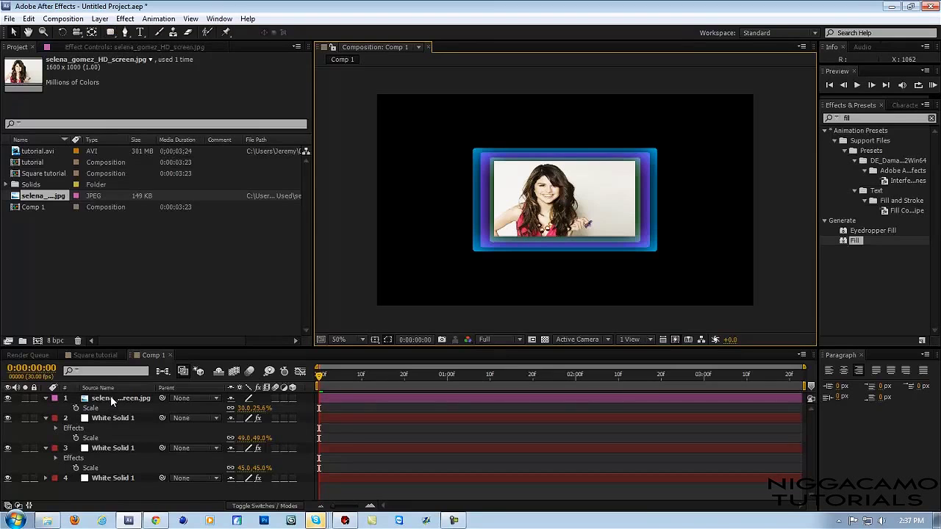
Add a full-size rectangular mask to the photo layer
{"action": "left_click", "coordinate": [112, 399]}
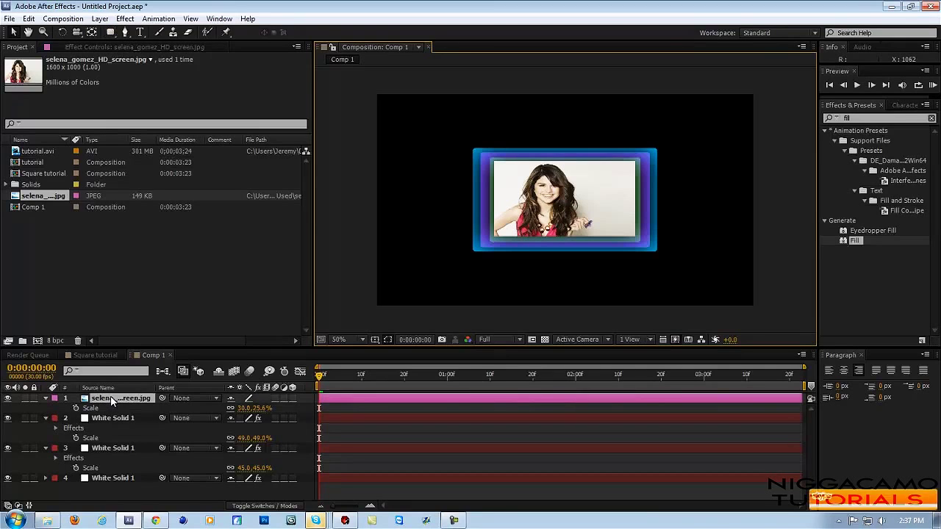
{"action": "double_click", "coordinate": [109, 33]}
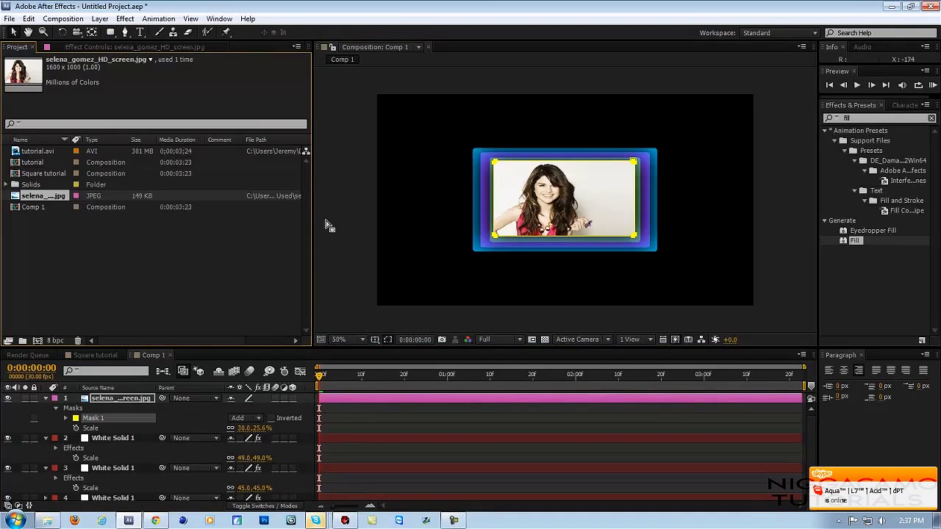
{"action": "left_click", "coordinate": [350, 213]}
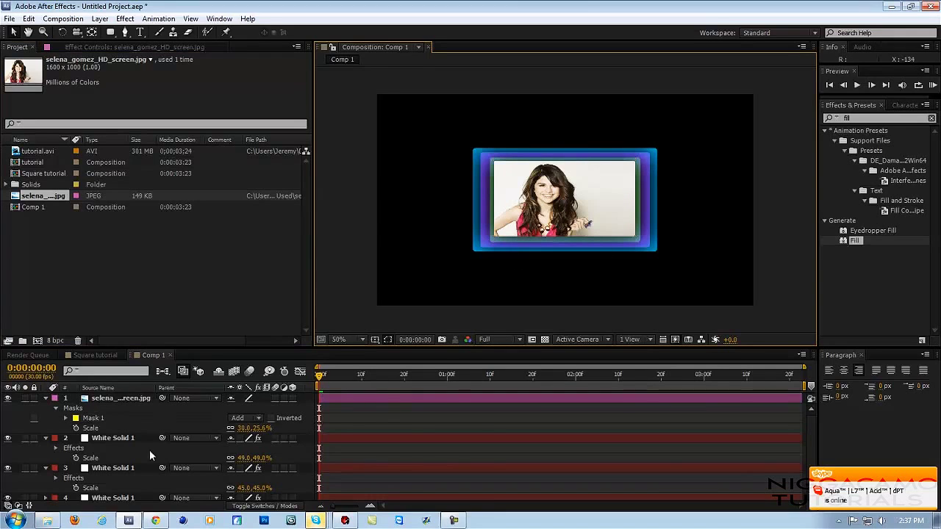
Collapse the photo and White Solid layers in the Comp 1 timeline
{"action": "left_click", "coordinate": [44, 398]}
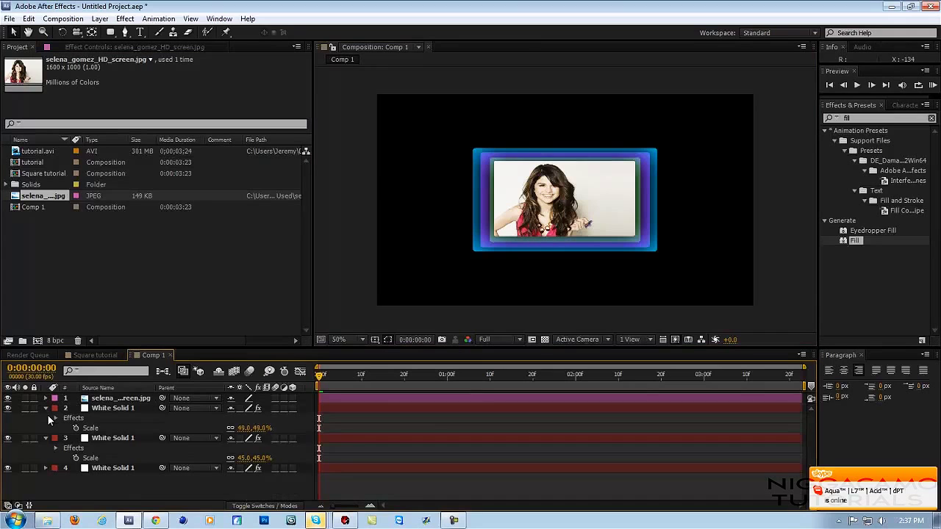
{"action": "left_click", "coordinate": [45, 408]}
{"action": "left_click", "coordinate": [45, 418]}
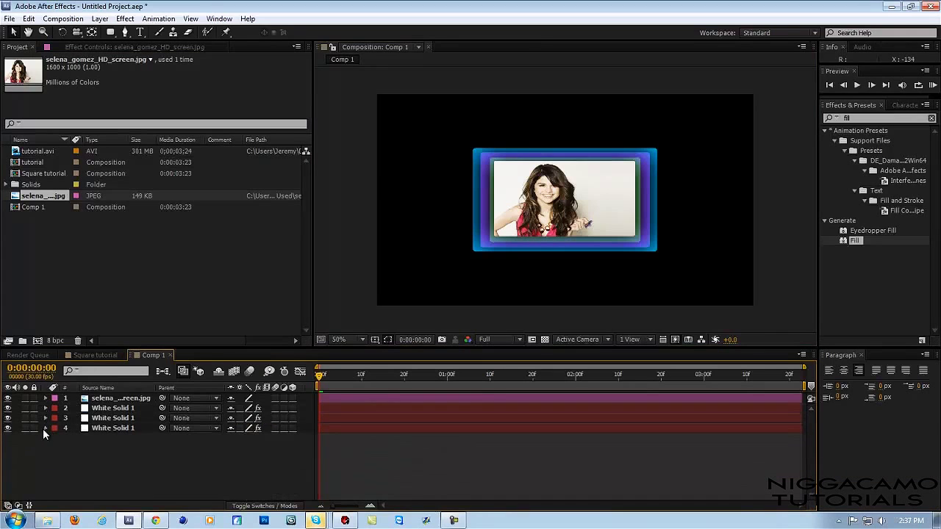
{"action": "left_click", "coordinate": [45, 428]}
{"action": "left_click", "coordinate": [45, 397]}
Drag Comp 1 into the Square tutorial composition, move it to the top, and make it 3D
{"action": "left_click", "coordinate": [95, 355]}
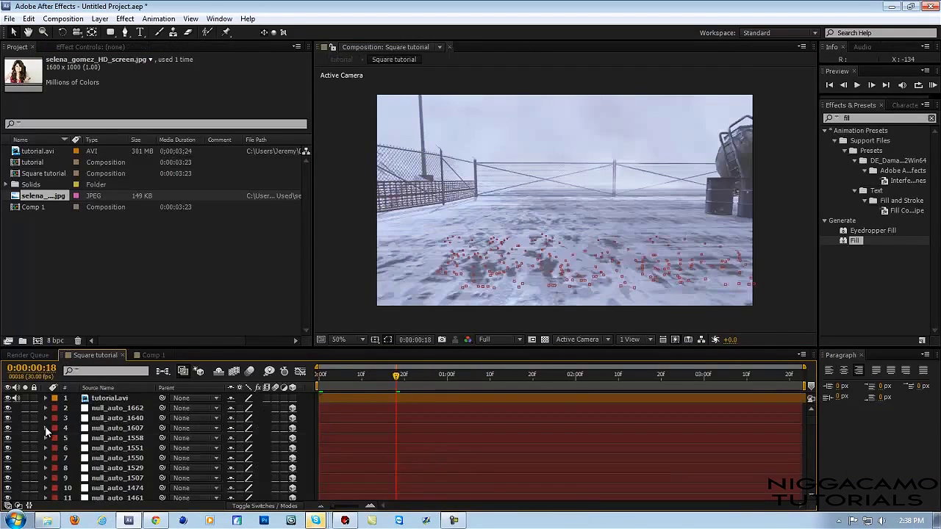
{"action": "left_click", "coordinate": [32, 208]}
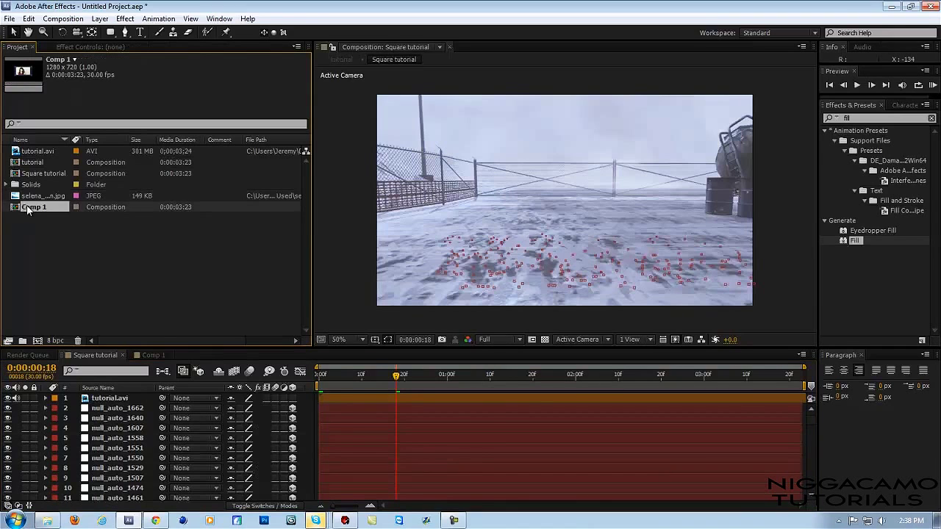
{"action": "left_click", "coordinate": [73, 394]}
{"action": "left_click_drag", "start_coordinate": [32, 207], "coordinate": [260, 424]}
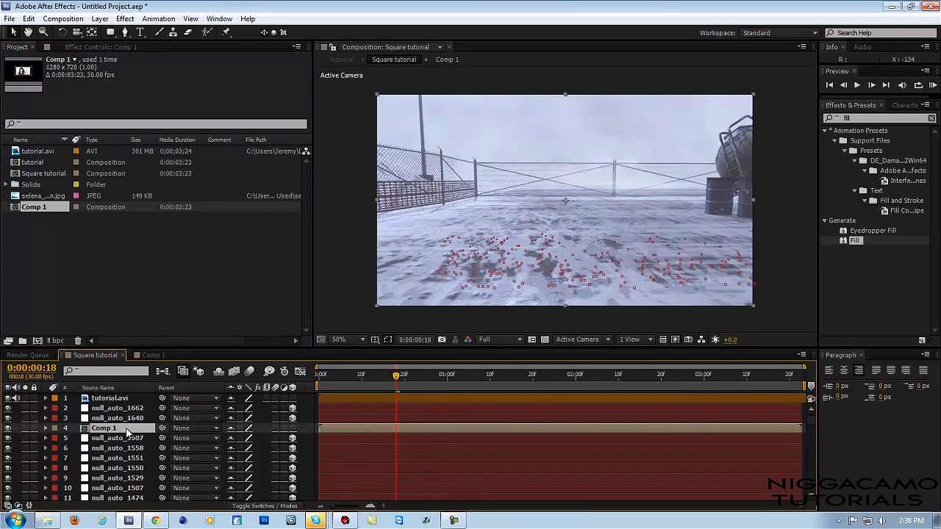
{"action": "key", "text": "ctrl+shift+bracketright"}
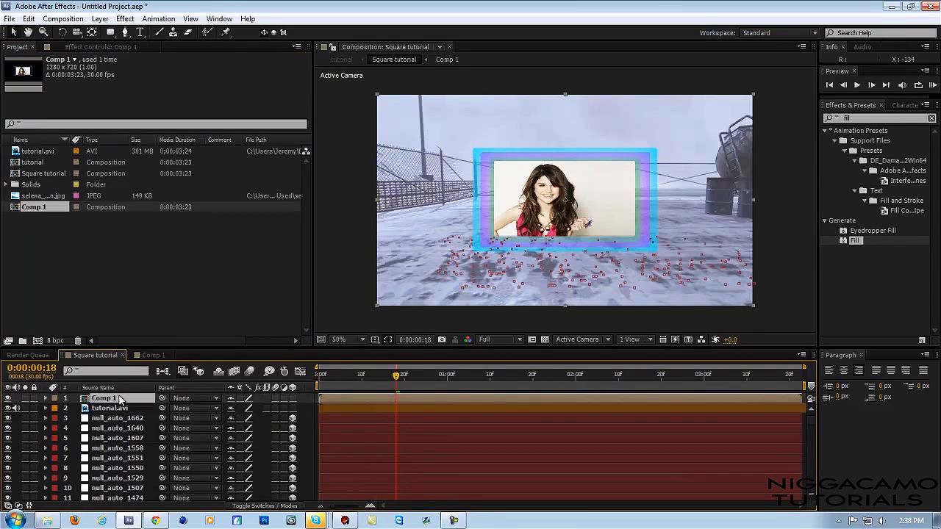
{"action": "left_click", "coordinate": [292, 398]}
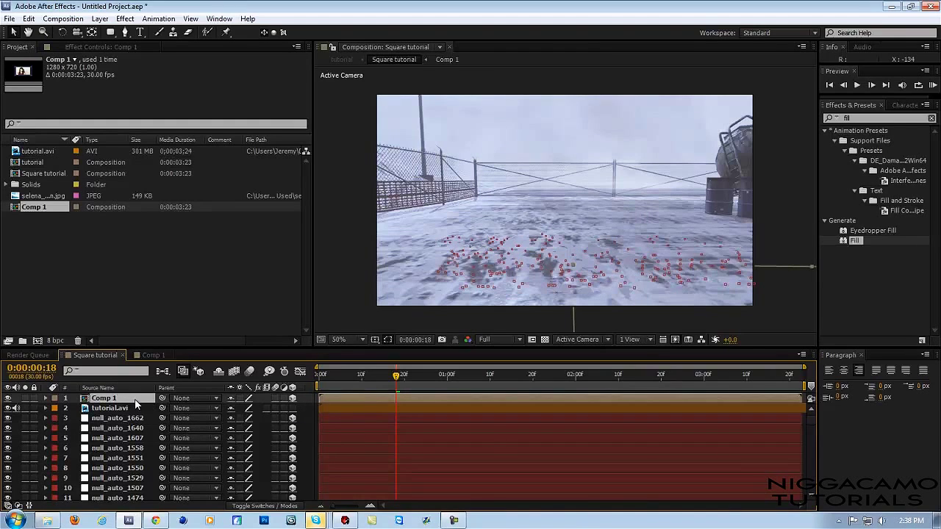
Move the Comp 1 layer into the camera's view, fit the viewer, and raise it above the ground
{"action": "scroll", "coordinate": [710, 200], "scroll_direction": "down", "scroll_amount": 2}
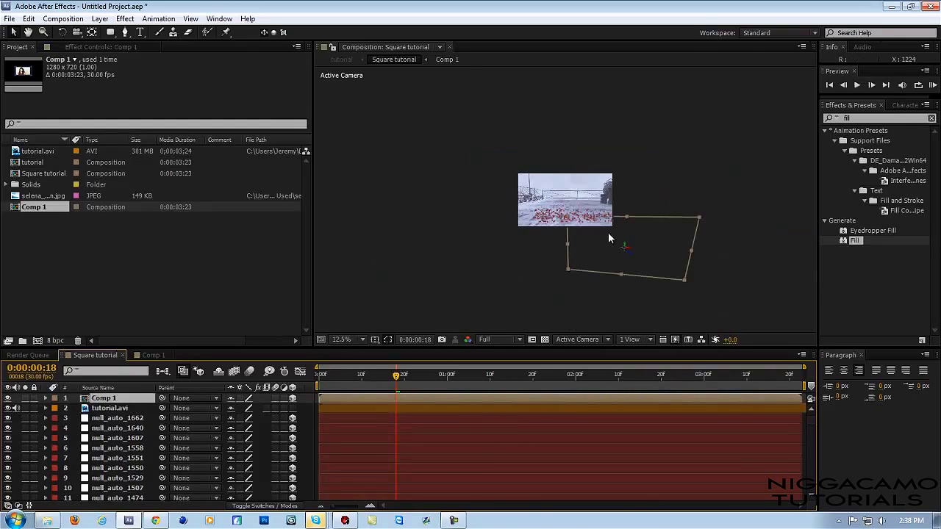
{"action": "left_click_drag", "start_coordinate": [634, 260], "coordinate": [590, 299]}
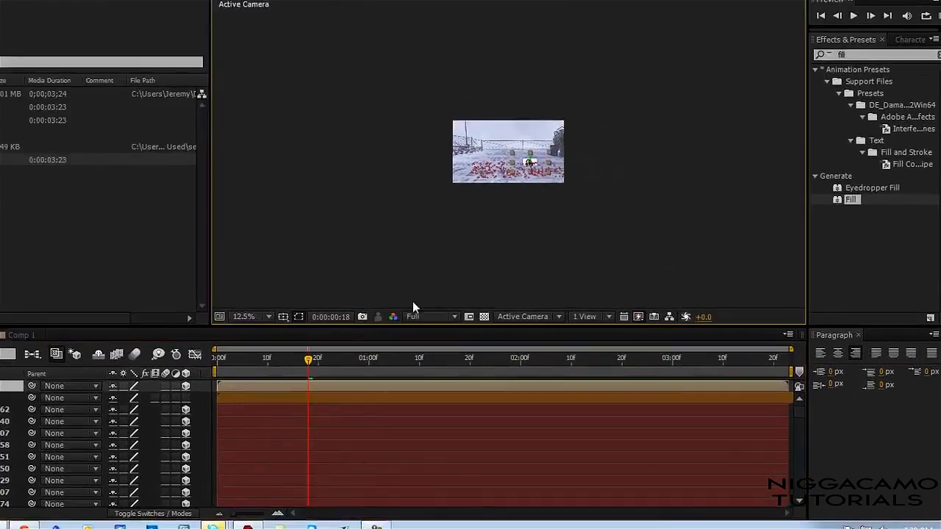
{"action": "scroll", "coordinate": [487, 326], "scroll_direction": "up", "scroll_amount": 4}
{"action": "left_click", "coordinate": [213, 308]}
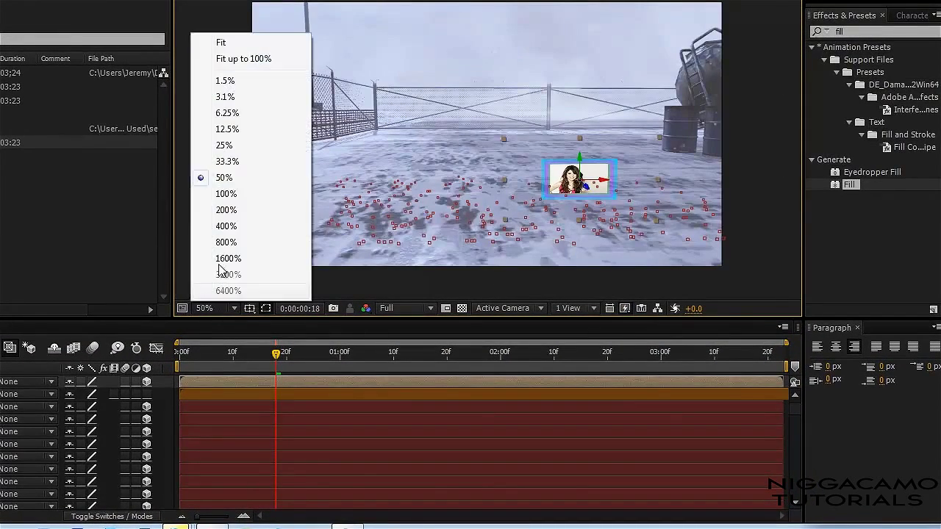
{"action": "left_click", "coordinate": [239, 56]}
{"action": "left_click_drag", "start_coordinate": [605, 176], "coordinate": [493, 147]}
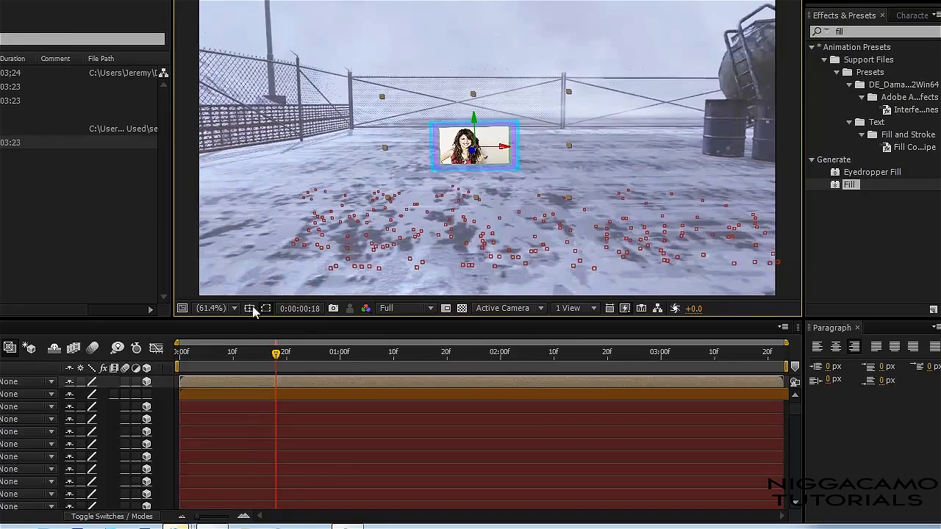
At 1:05, keyframe the photo's Position shifted right and its Scale enlarged to 300%
{"action": "left_click_drag", "start_coordinate": [257, 353], "coordinate": [538, 353]}
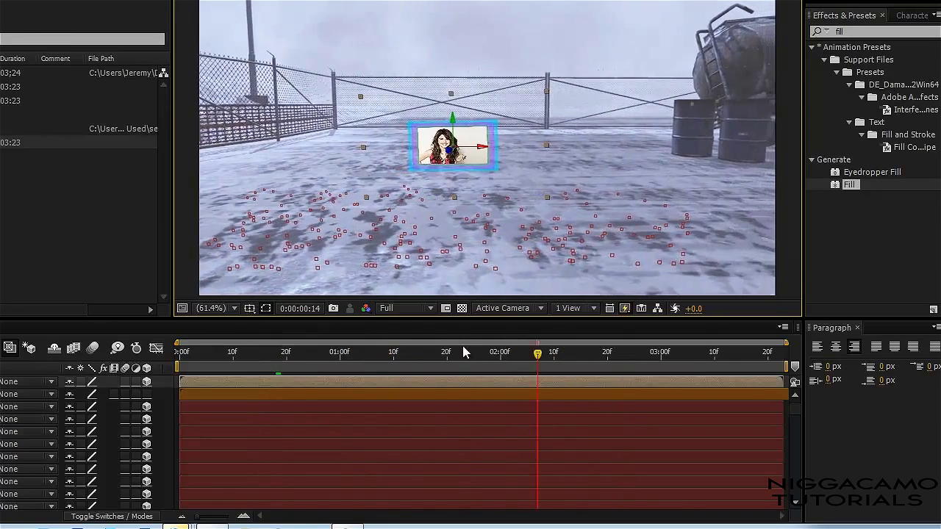
{"action": "left_click", "coordinate": [367, 352]}
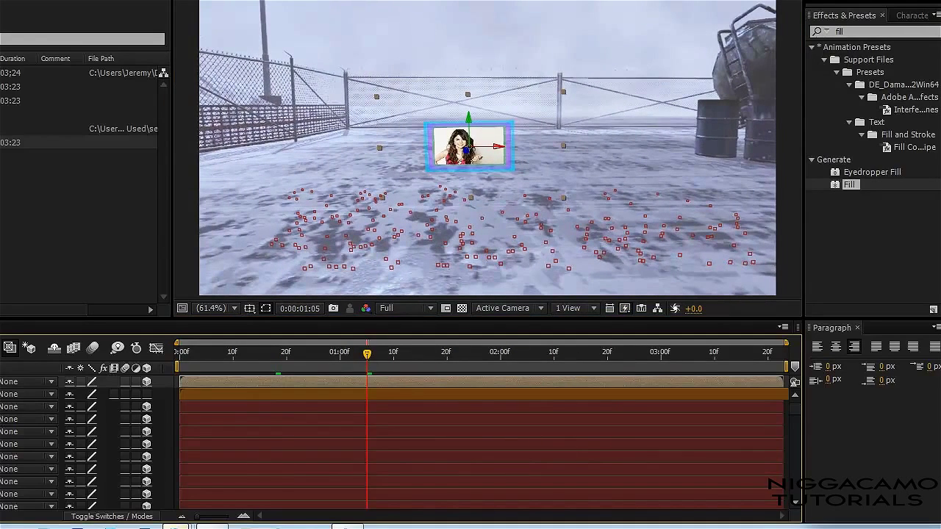
{"action": "key", "text": "alt+shift+p"}
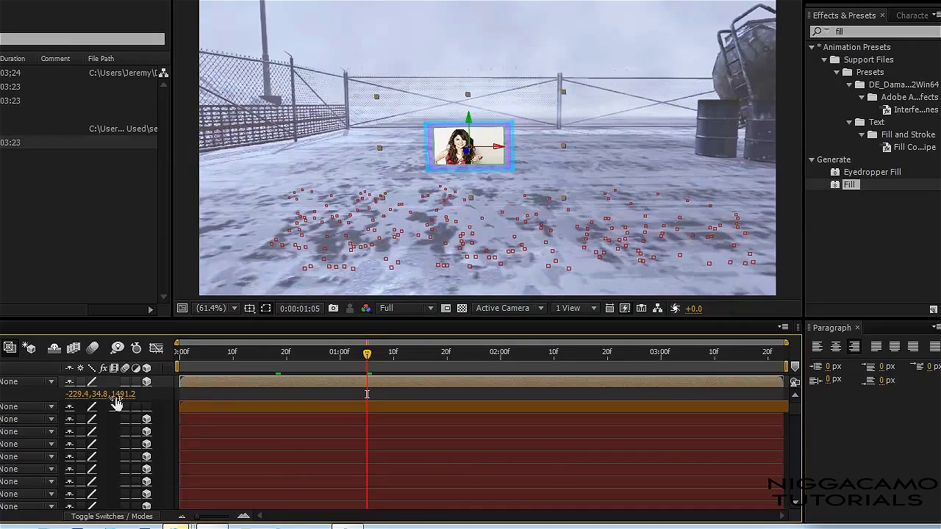
{"action": "left_click_drag", "start_coordinate": [54, 400], "coordinate": [107, 400]}
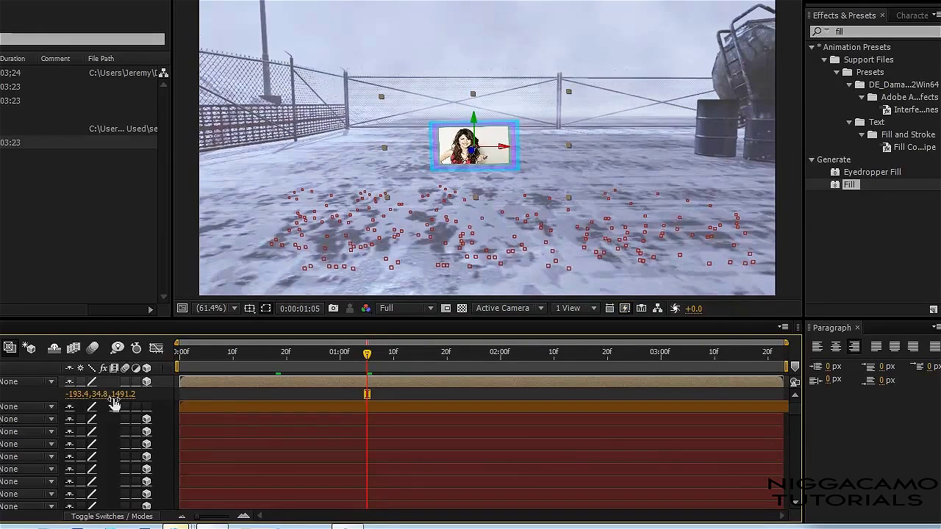
{"action": "key", "text": "s"}
{"action": "left_click_drag", "start_coordinate": [114, 400], "coordinate": [475, 79]}
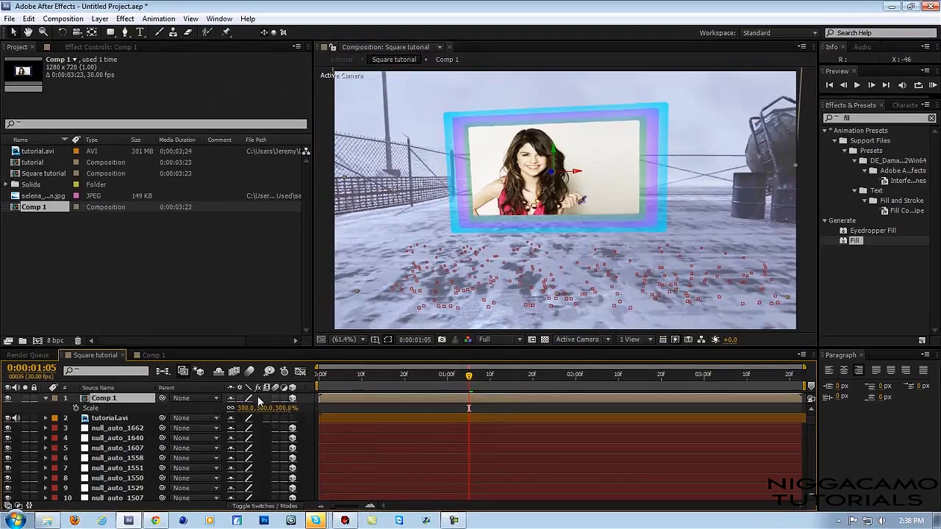
Move the photo frame up, right and further back, then tilt it to 6° X and -2° Y Rotation
{"action": "key", "text": "s"}
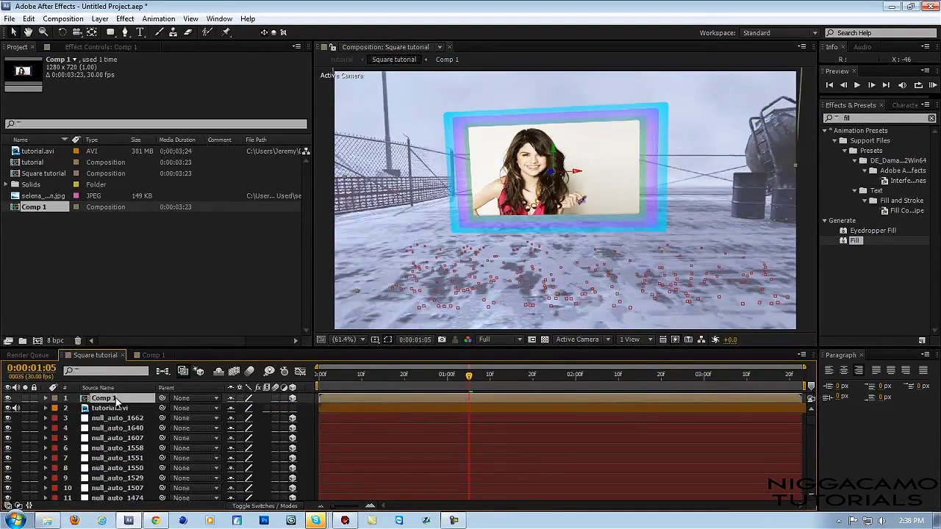
{"action": "key", "text": "p"}
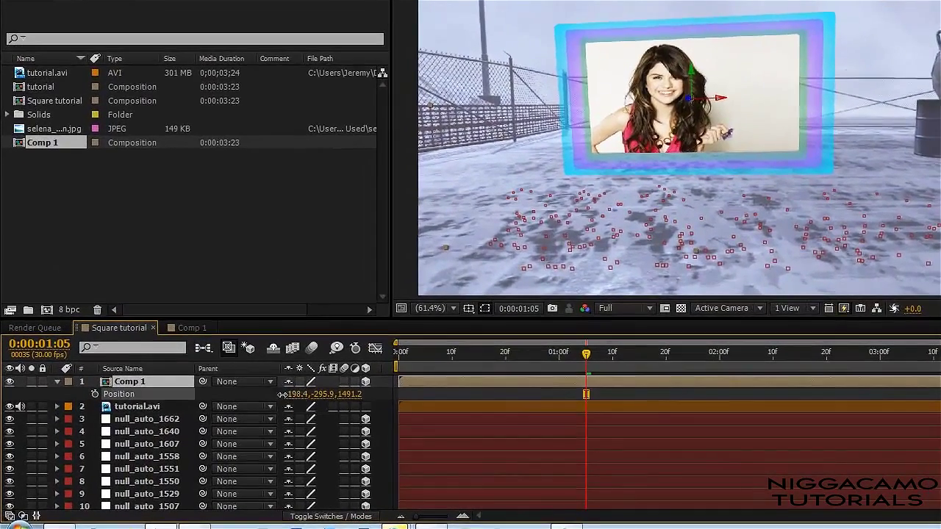
{"action": "left_click_drag", "start_coordinate": [323, 395], "coordinate": [164, 405]}
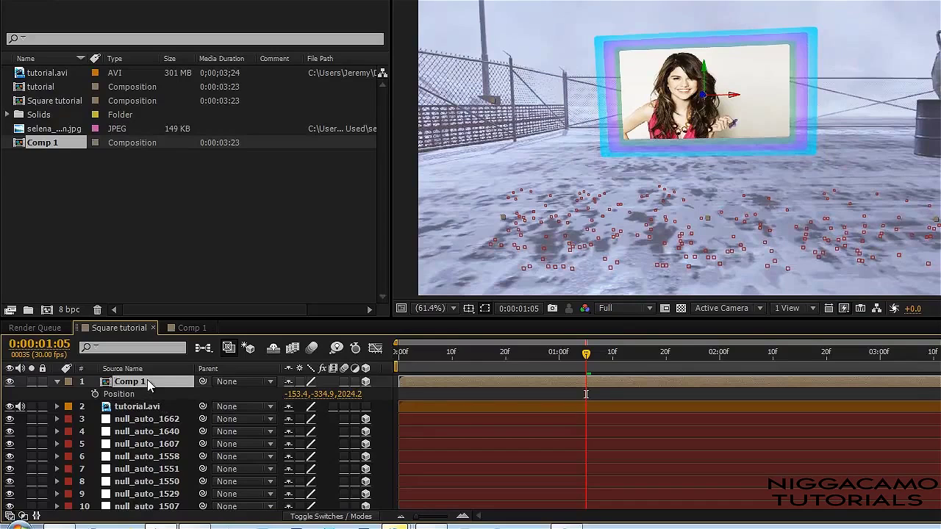
{"action": "key", "text": "r"}
{"action": "left_click_drag", "start_coordinate": [297, 407], "coordinate": [301, 432]}
Set Z Rotation to 1° and scrub the timeline to check the frame over the tracked footage
{"action": "left_click", "coordinate": [302, 432]}
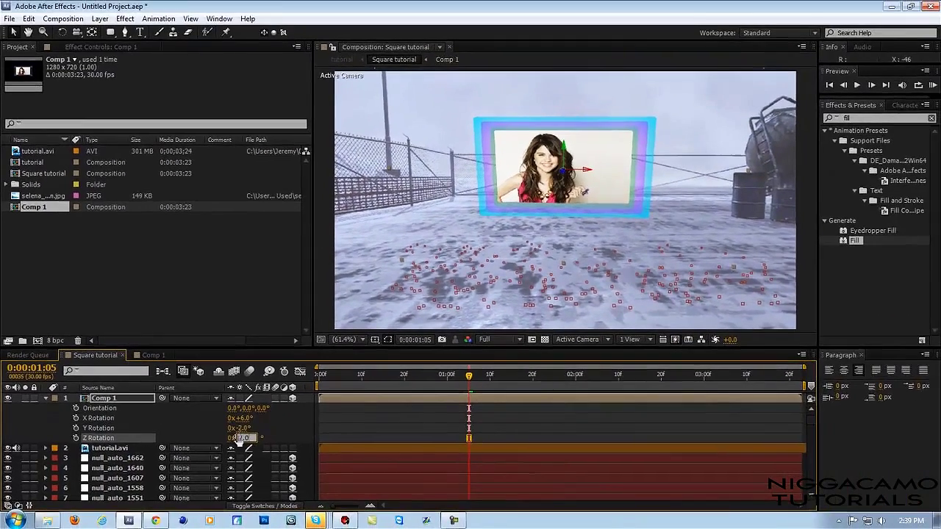
{"action": "key", "text": "Return"}
{"action": "left_click", "coordinate": [328, 375]}
{"action": "left_click_drag", "start_coordinate": [360, 374], "coordinate": [305, 411]}
{"action": "mouse_move", "coordinate": [375, 402]}
{"action": "left_mouse_down"}
{"action": "mouse_move", "coordinate": [852, 418]}
{"action": "mouse_move", "coordinate": [366, 395]}
{"action": "left_mouse_up"}
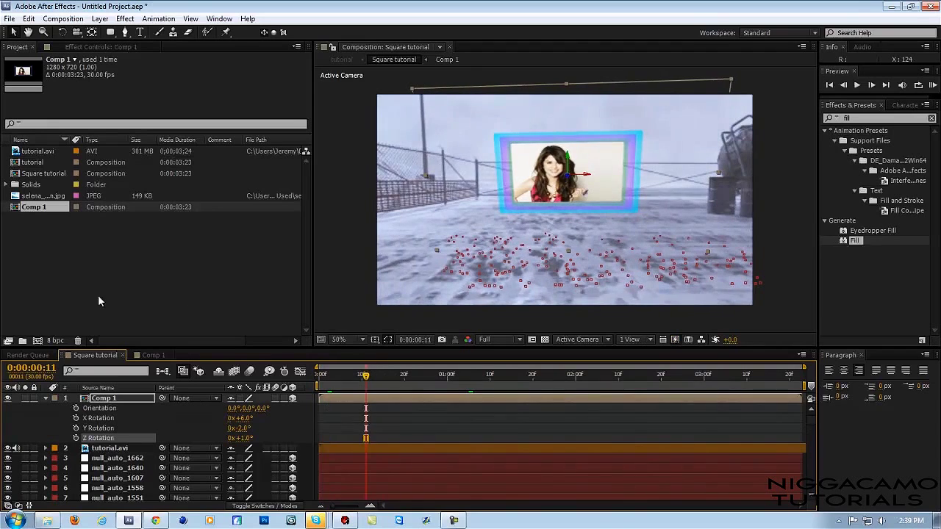
Toggle the photo layer's 3D switch off and on again, then reveal its Position
{"action": "left_click", "coordinate": [123, 399]}
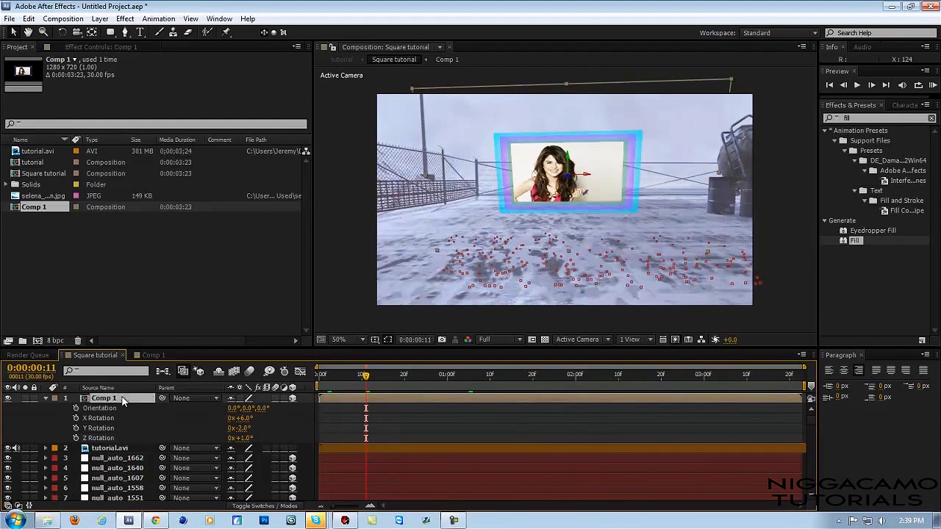
{"action": "left_click", "coordinate": [291, 398]}
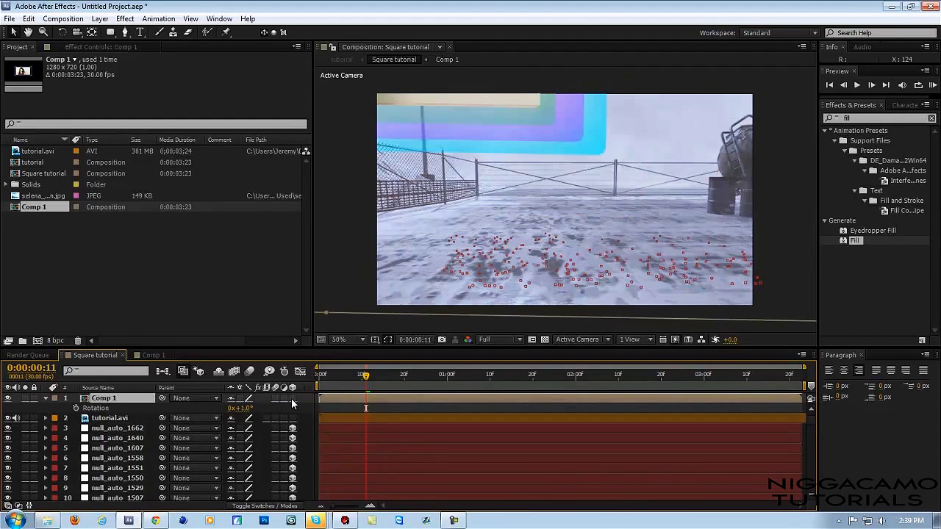
{"action": "left_click", "coordinate": [291, 399]}
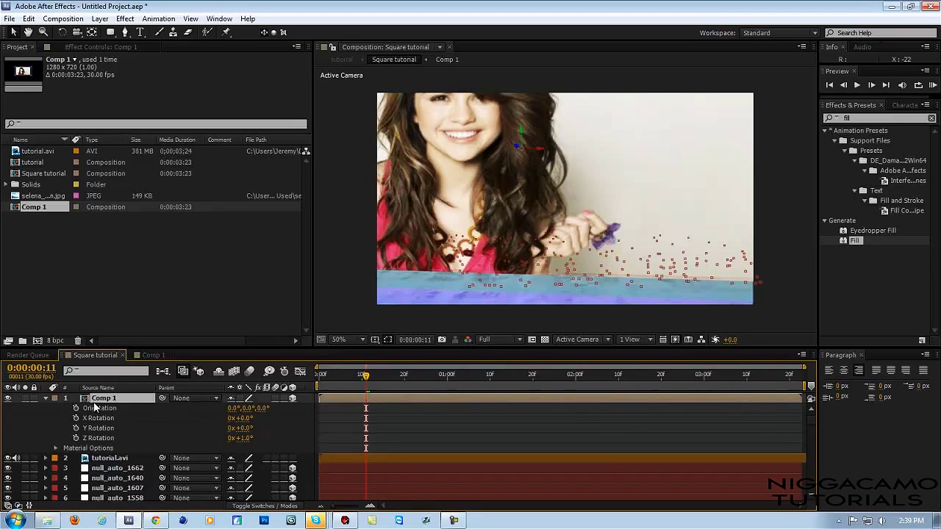
{"action": "key", "text": "r"}
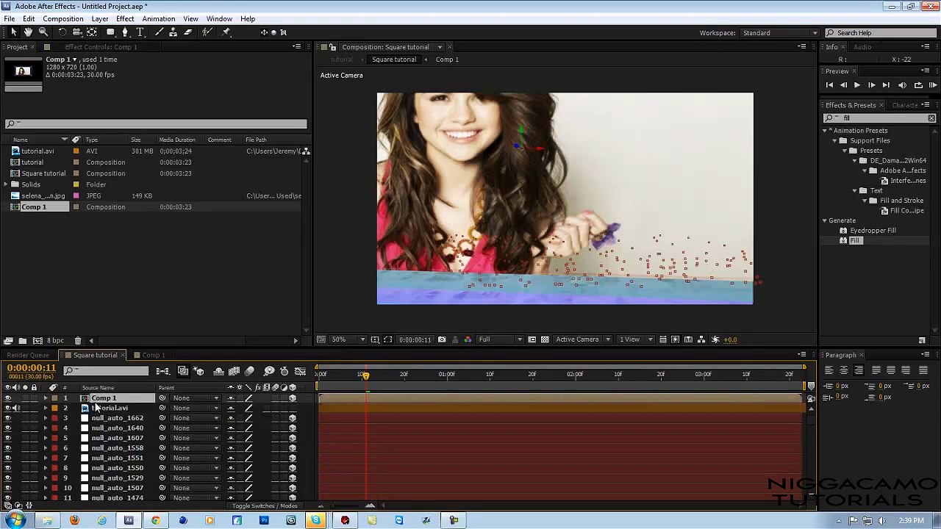
{"action": "key", "text": "alt+shift+p"}
Position the photo frame at -115.4, -274.9, 0, scale it to 69%, and fit the viewer up to 100%
{"action": "left_click_drag", "start_coordinate": [229, 407], "coordinate": [250, 416]}
{"action": "scroll", "coordinate": [372, 278], "scroll_direction": "down", "scroll_amount": 4}
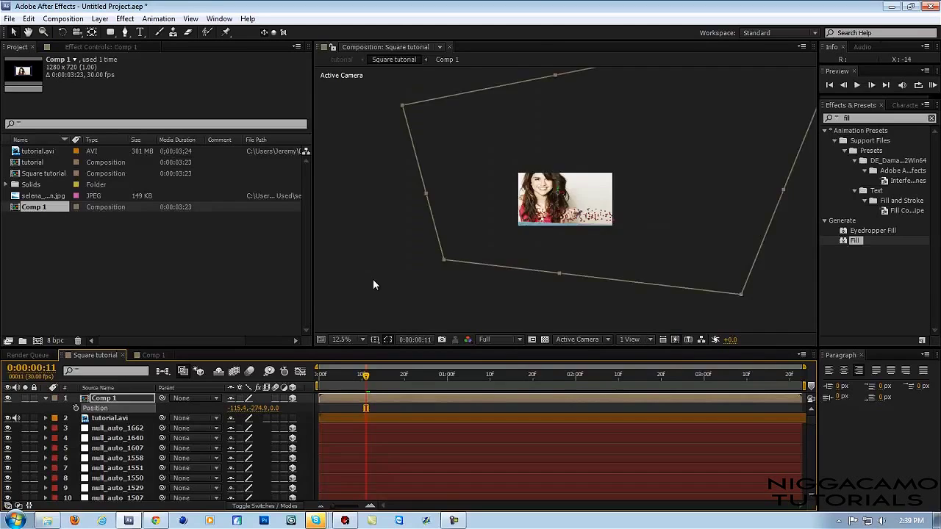
{"action": "scroll", "coordinate": [373, 280], "scroll_direction": "down", "scroll_amount": 2}
{"action": "key", "text": "s"}
{"action": "left_click_drag", "start_coordinate": [250, 414], "coordinate": [327, 317]}
{"action": "left_click", "coordinate": [349, 340]}
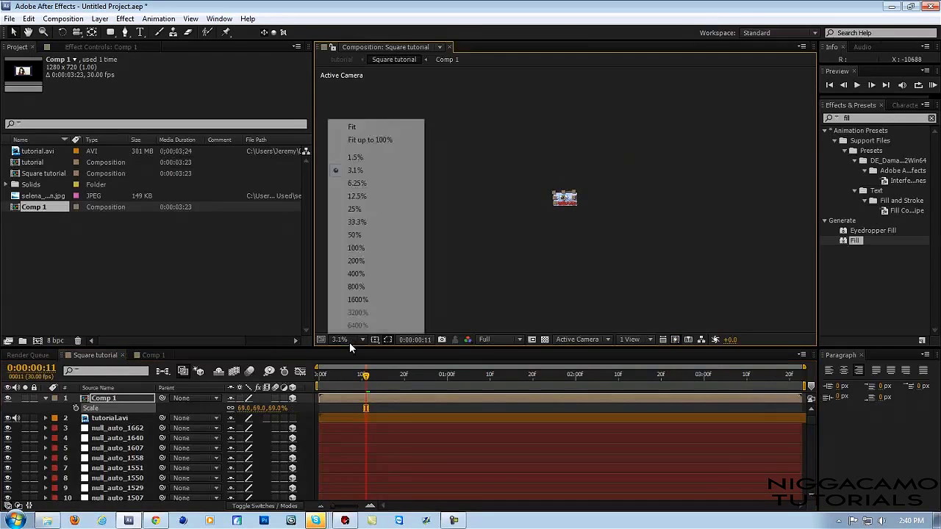
{"action": "left_click", "coordinate": [379, 131]}
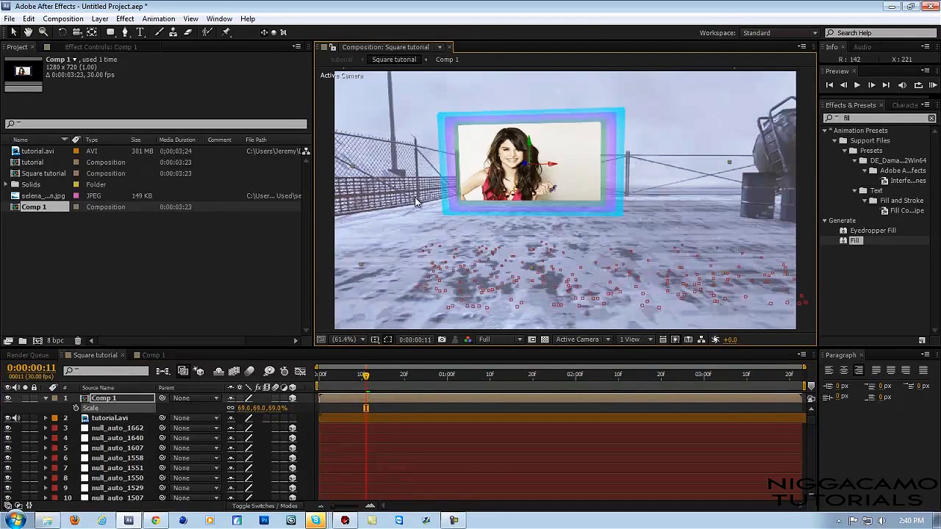
{"action": "left_click_drag", "start_coordinate": [344, 373], "coordinate": [345, 401]}
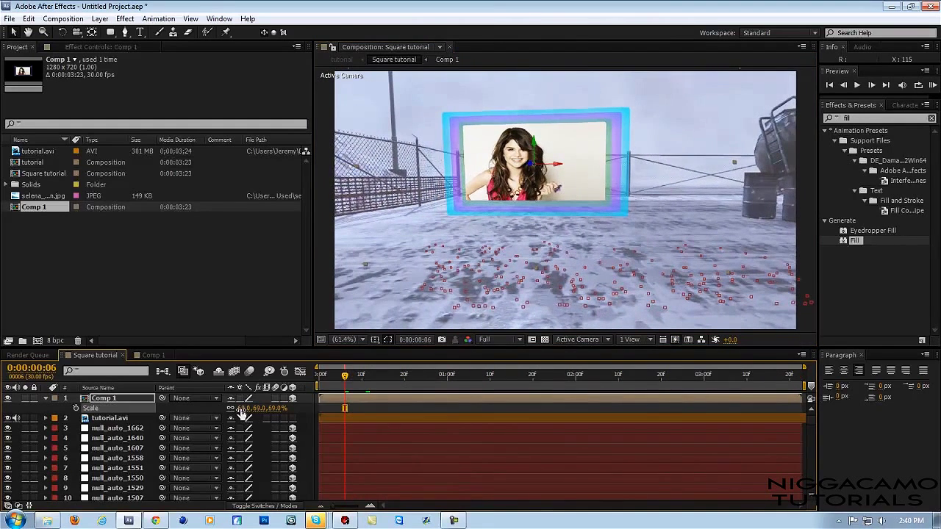
Scale Comp 1 to 49%, slide it right, and preview its placement through the footage
{"action": "mouse_move", "coordinate": [241, 413]}
{"action": "left_mouse_down"}
{"action": "mouse_move", "coordinate": [222, 413]}
{"action": "mouse_move", "coordinate": [235, 417]}
{"action": "left_mouse_up"}
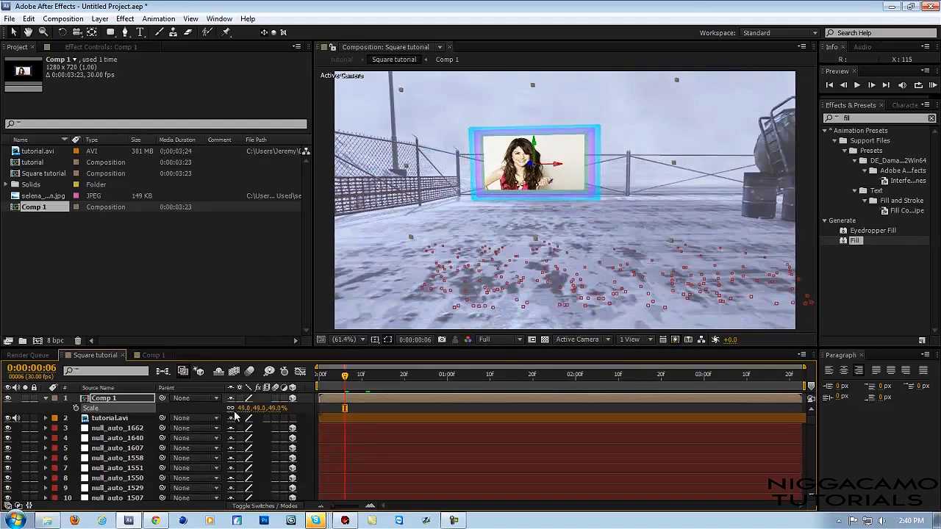
{"action": "left_click", "coordinate": [134, 399]}
{"action": "key", "text": "p"}
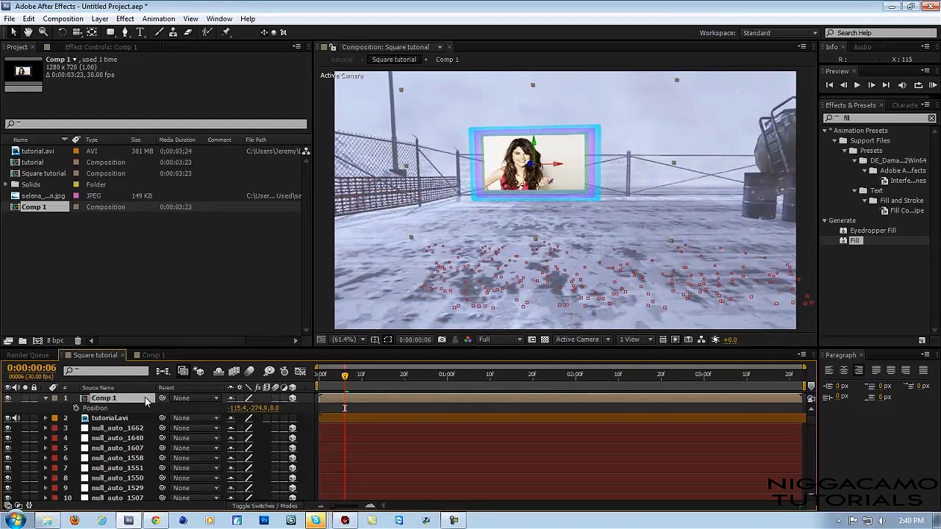
{"action": "left_click_drag", "start_coordinate": [237, 414], "coordinate": [319, 420]}
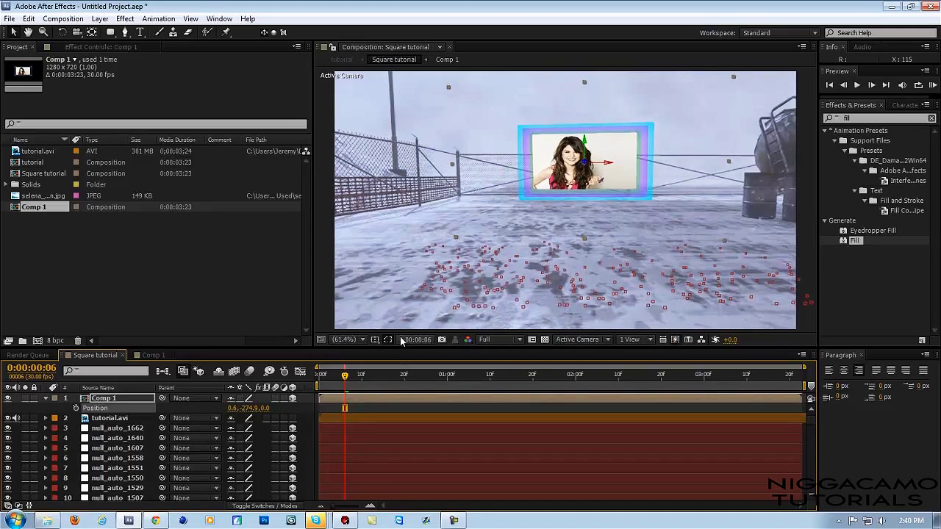
{"action": "left_click_drag", "start_coordinate": [327, 382], "coordinate": [526, 419]}
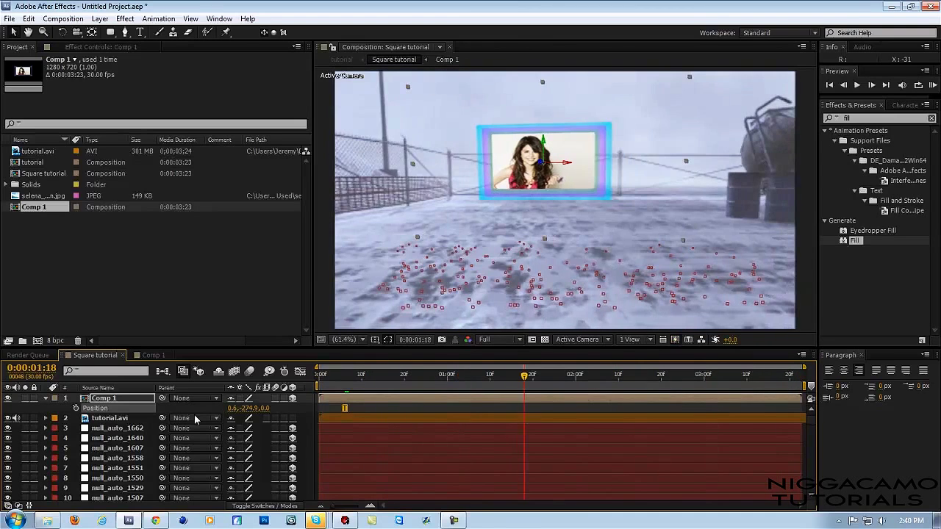
At frame 01:18, adjust Position X to 7.6, preview the motion, and return to 01:03
{"action": "mouse_move", "coordinate": [233, 409]}
{"action": "left_mouse_down"}
{"action": "mouse_move", "coordinate": [209, 414]}
{"action": "mouse_move", "coordinate": [247, 417]}
{"action": "left_mouse_up"}
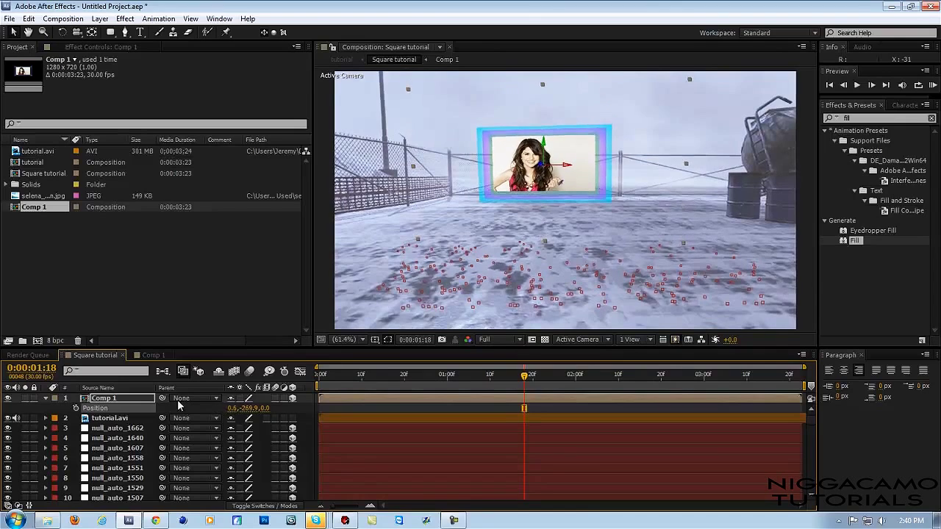
{"action": "left_click", "coordinate": [127, 398]}
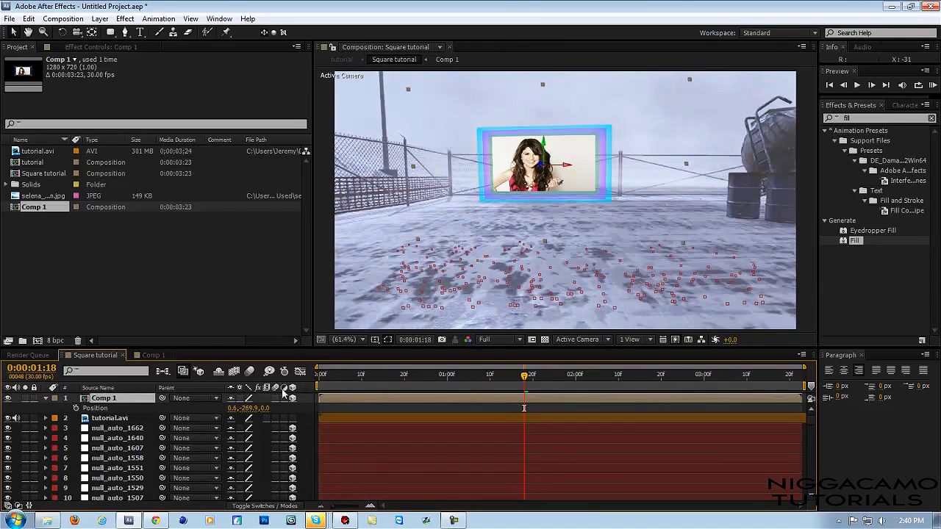
{"action": "left_click_drag", "start_coordinate": [229, 416], "coordinate": [234, 416]}
{"action": "left_click_drag", "start_coordinate": [317, 380], "coordinate": [755, 393]}
{"action": "left_click_drag", "start_coordinate": [644, 396], "coordinate": [461, 399]}
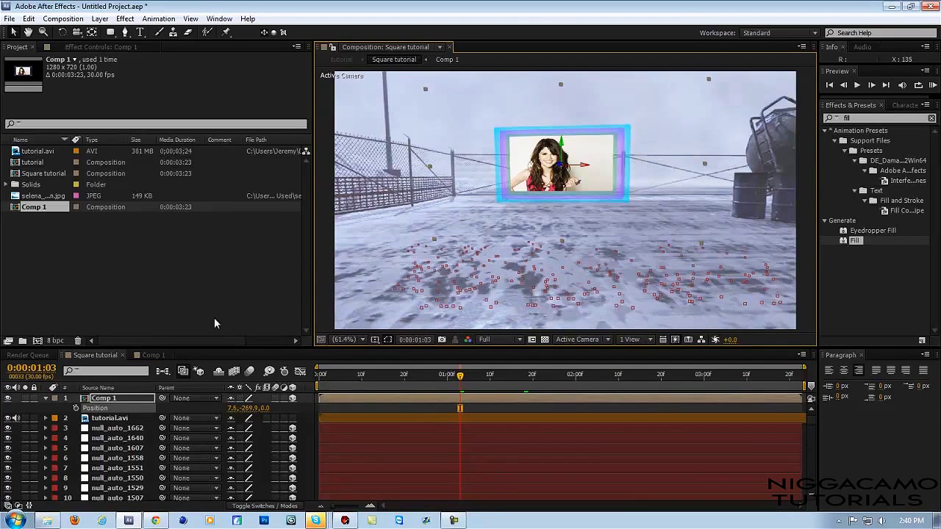
Draw a black-filled star with a thick green outline on the left side of the snowy scene
{"action": "left_click", "coordinate": [100, 18]}
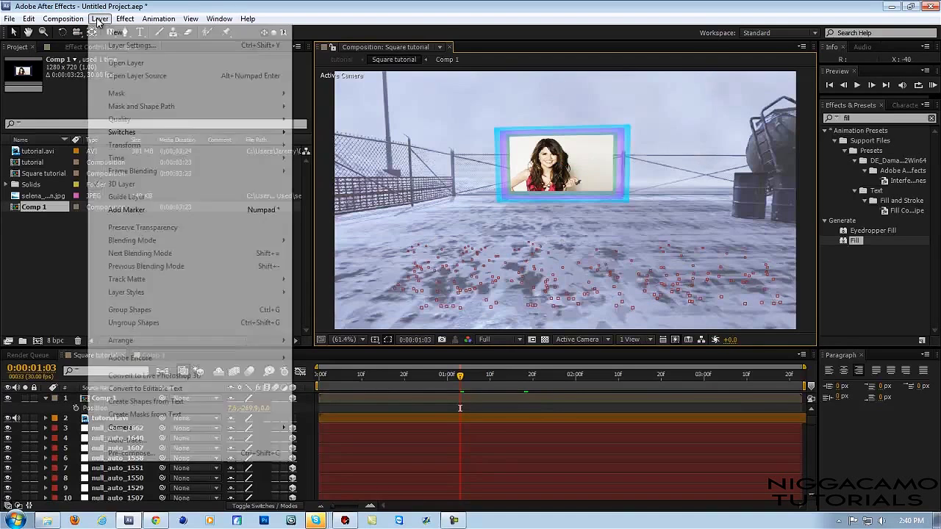
{"action": "mouse_move", "coordinate": [109, 33]}
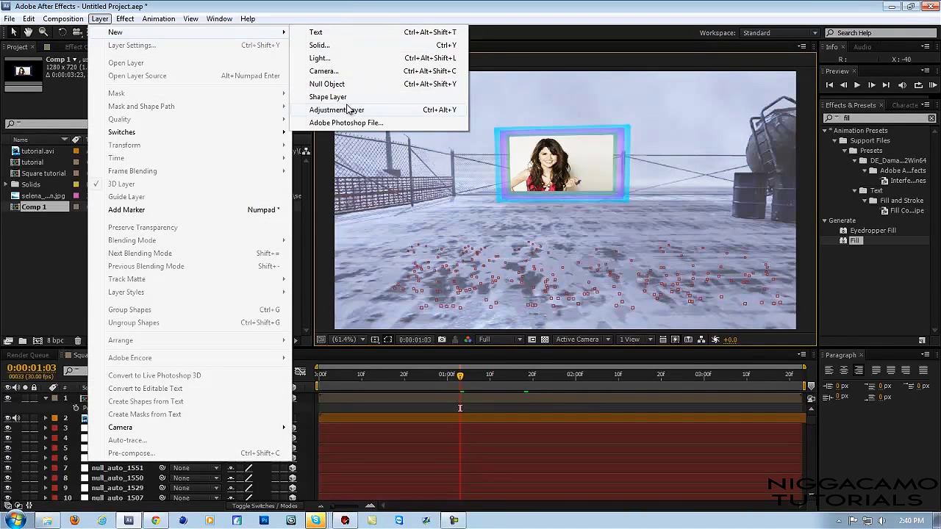
{"action": "left_click", "coordinate": [31, 268]}
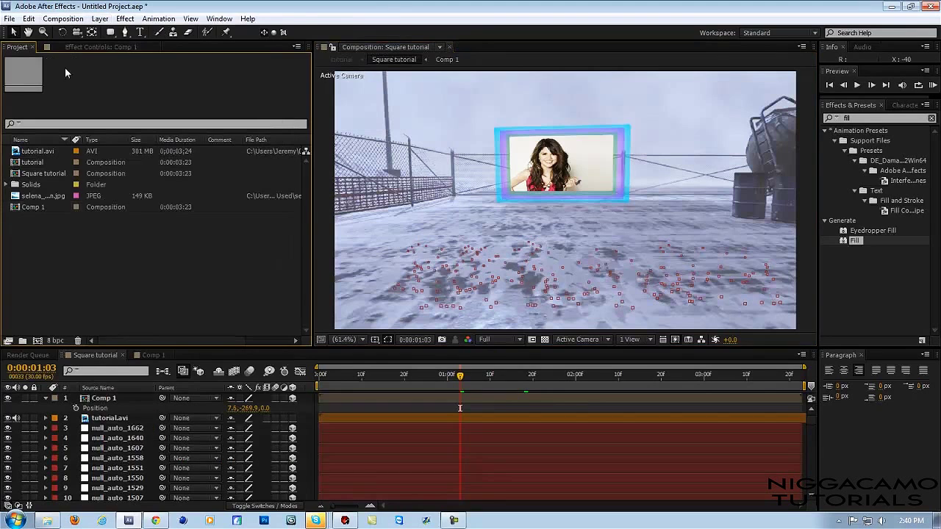
{"action": "left_click", "coordinate": [109, 32]}
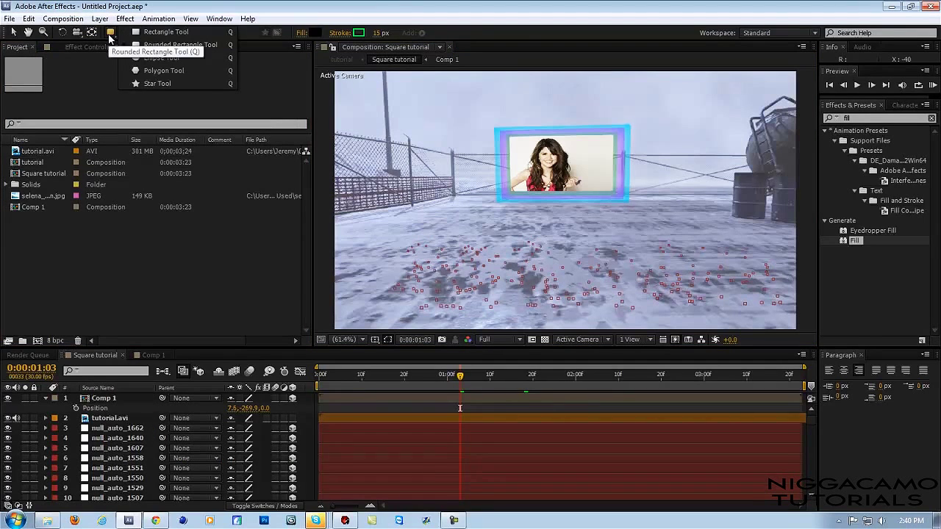
{"action": "left_click", "coordinate": [140, 84]}
{"action": "mouse_move", "coordinate": [380, 174]}
{"action": "left_mouse_down"}
{"action": "mouse_move", "coordinate": [478, 250]}
{"action": "mouse_move", "coordinate": [412, 197]}
{"action": "mouse_move", "coordinate": [440, 211]}
{"action": "left_mouse_up"}
Move the star right and down toward the photo and make Shape Layer 1 3D
{"action": "left_click", "coordinate": [13, 32]}
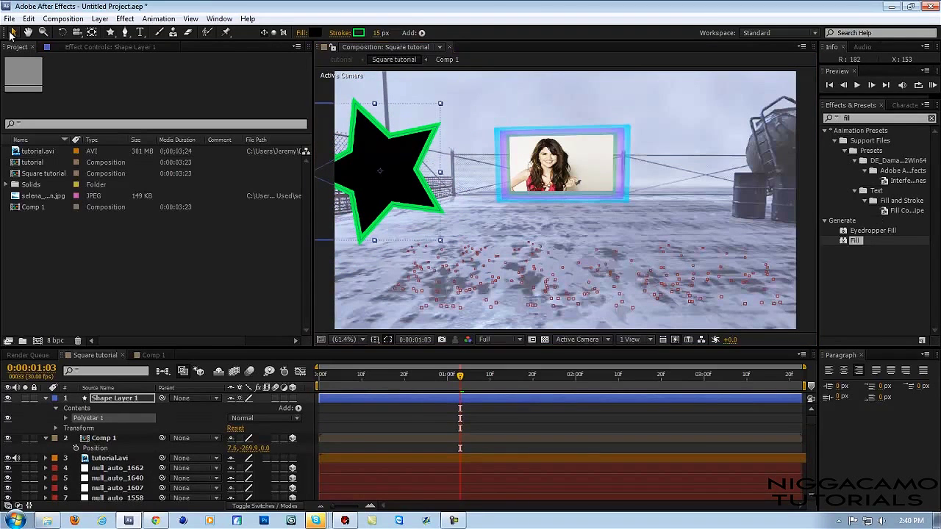
{"action": "left_click_drag", "start_coordinate": [402, 162], "coordinate": [451, 182]}
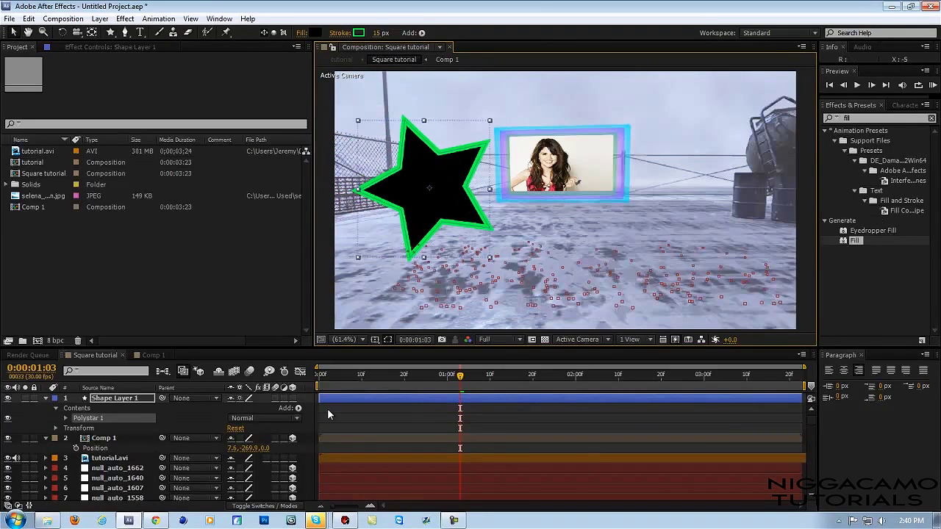
{"action": "left_click", "coordinate": [292, 398]}
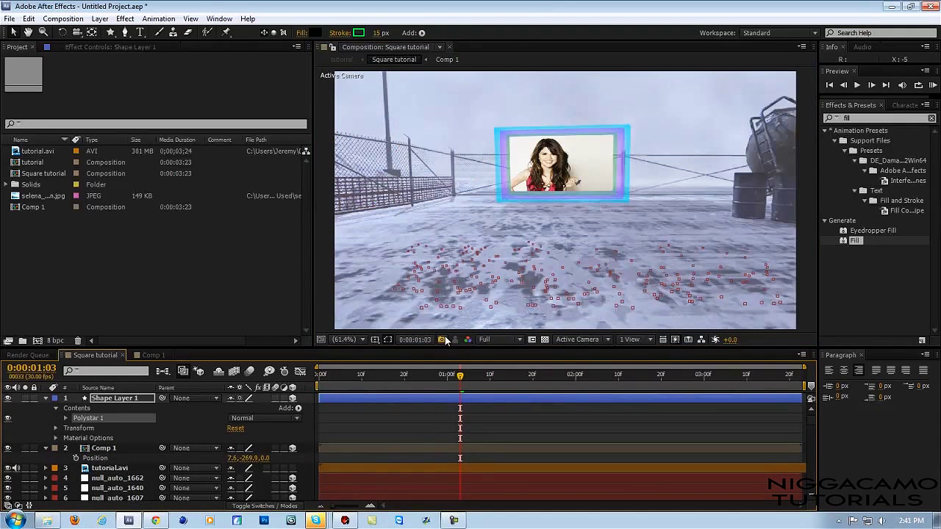
Zoom the viewer out to 25% and show only Shape Layer 1's Position
{"action": "key", "text": "comma"}
{"action": "key", "text": "comma"}
{"action": "key", "text": "comma"}
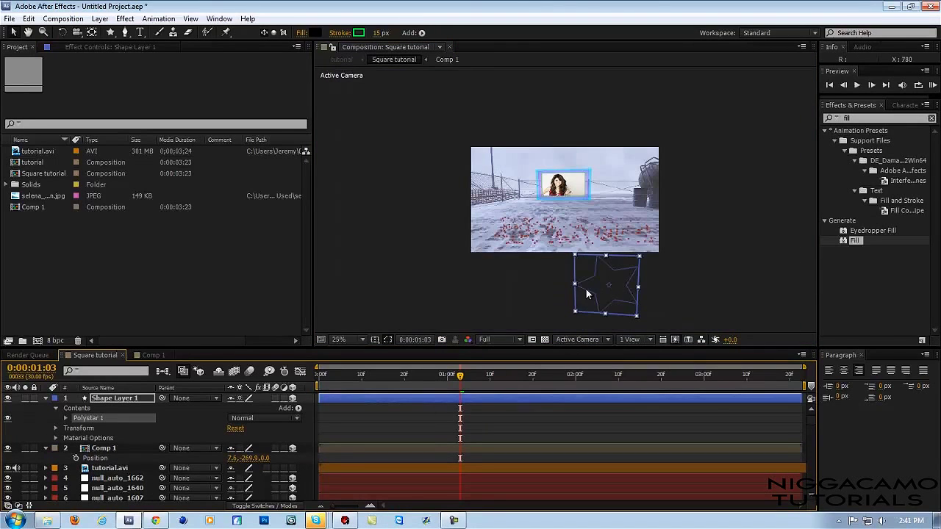
{"action": "left_click", "coordinate": [122, 398]}
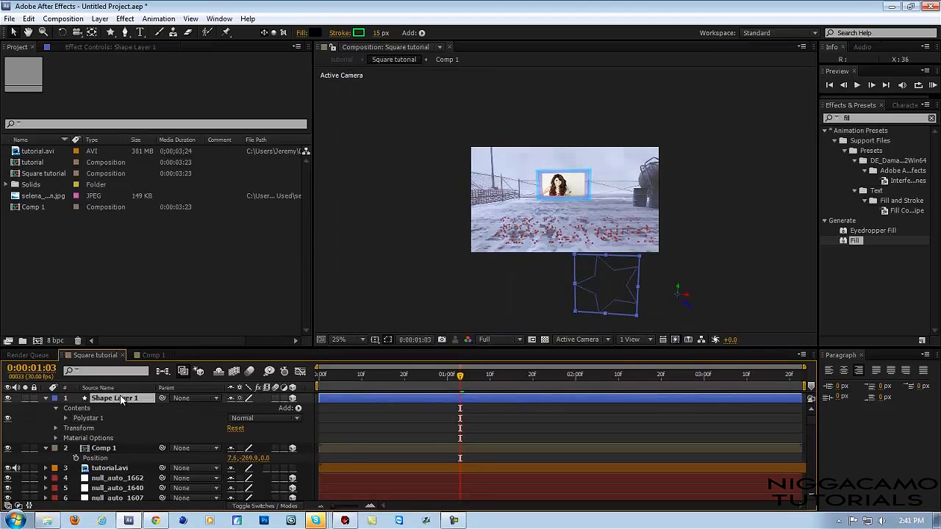
{"action": "key", "text": "p"}
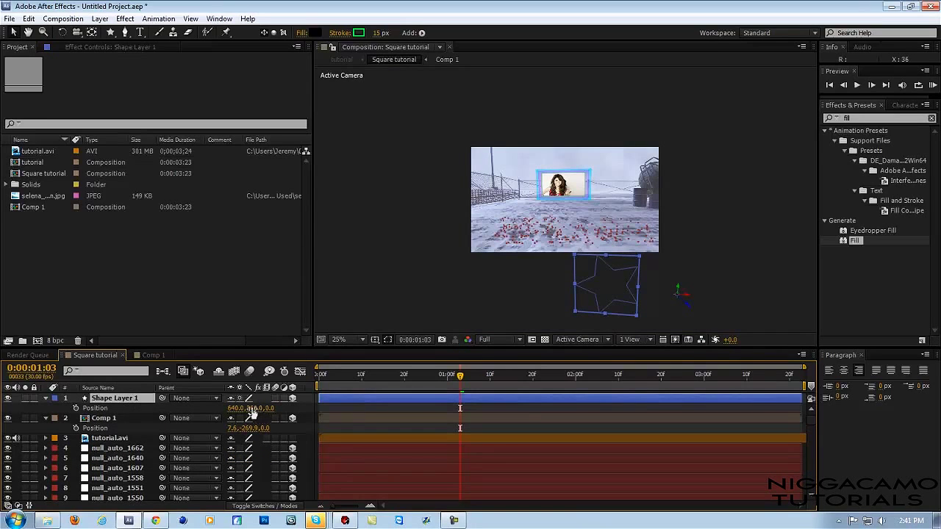
Raise the star into the frame below the photo and scale it to 62%
{"action": "left_click_drag", "start_coordinate": [252, 408], "coordinate": [54, 419]}
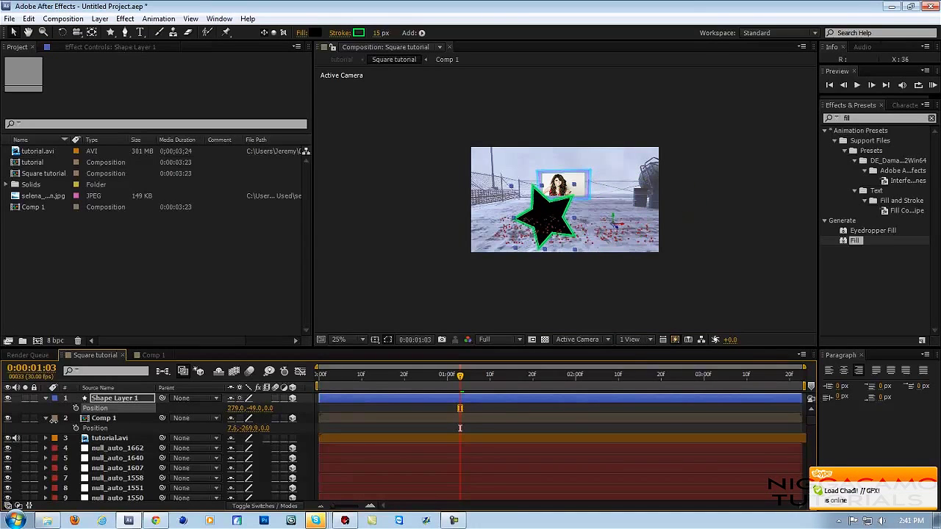
{"action": "left_click", "coordinate": [105, 402]}
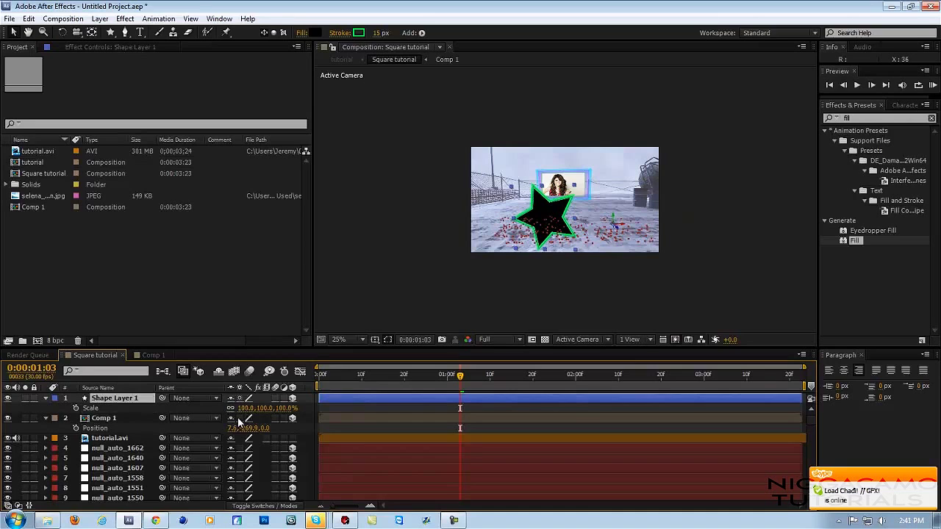
{"action": "left_click_drag", "start_coordinate": [251, 416], "coordinate": [230, 414]}
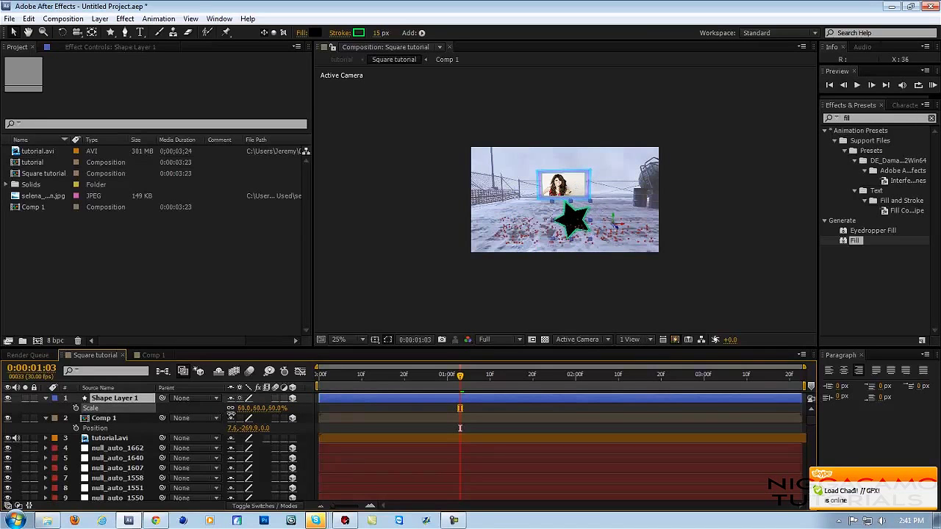
Scrub through the timeline to check the star stays placed with the footage
{"action": "mouse_move", "coordinate": [406, 375]}
{"action": "left_mouse_down"}
{"action": "mouse_move", "coordinate": [740, 377]}
{"action": "mouse_move", "coordinate": [396, 379]}
{"action": "left_mouse_up"}
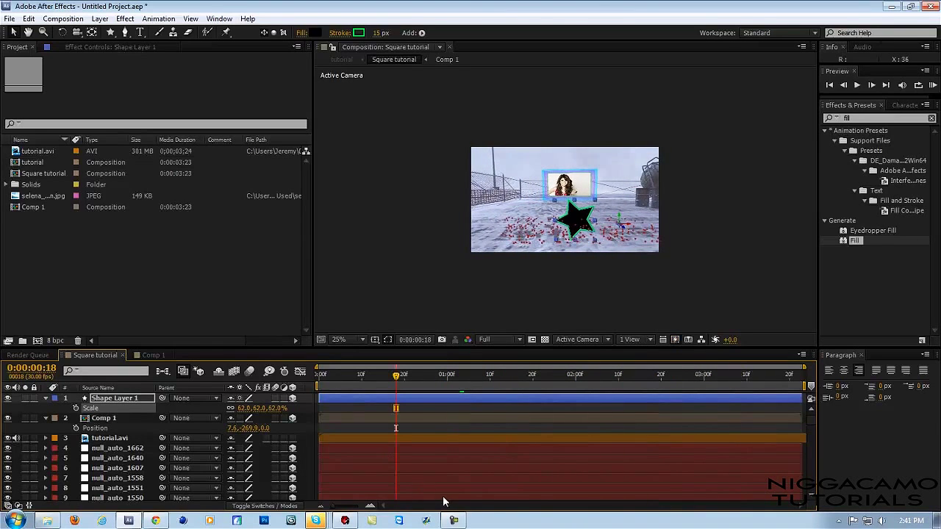
{"action": "left_click", "coordinate": [453, 520]}
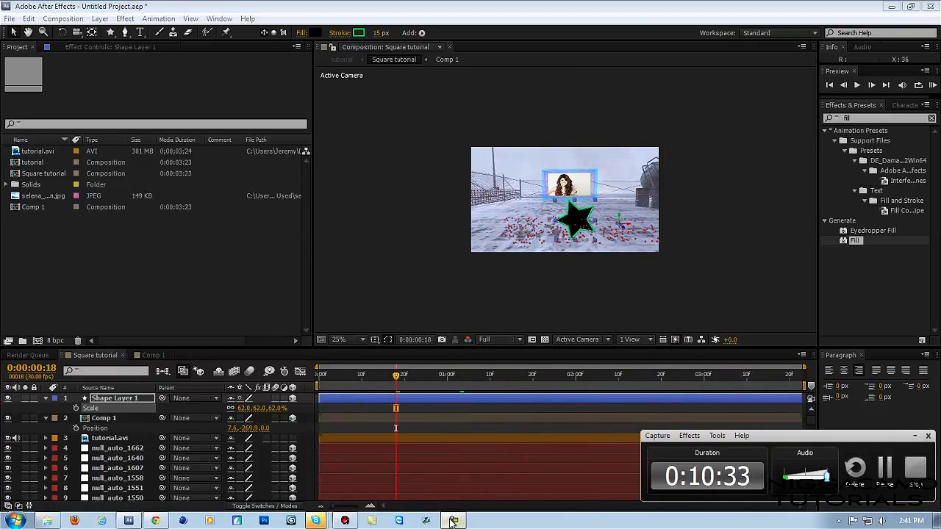
{"action": "left_click", "coordinate": [914, 439]}
{"action": "left_click_drag", "start_coordinate": [363, 383], "coordinate": [278, 395]}
{"action": "left_click", "coordinate": [636, 378]}
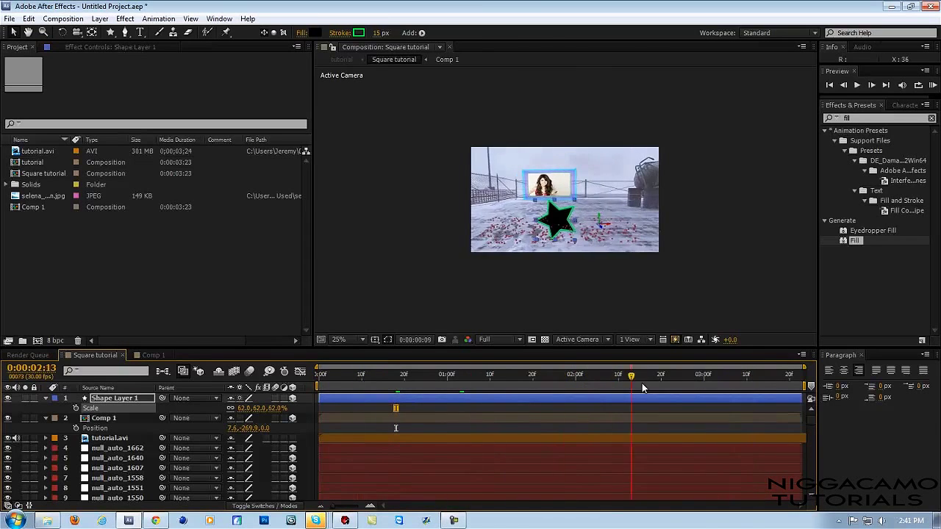
{"action": "scroll", "coordinate": [563, 276], "scroll_direction": "up", "scroll_amount": 2}
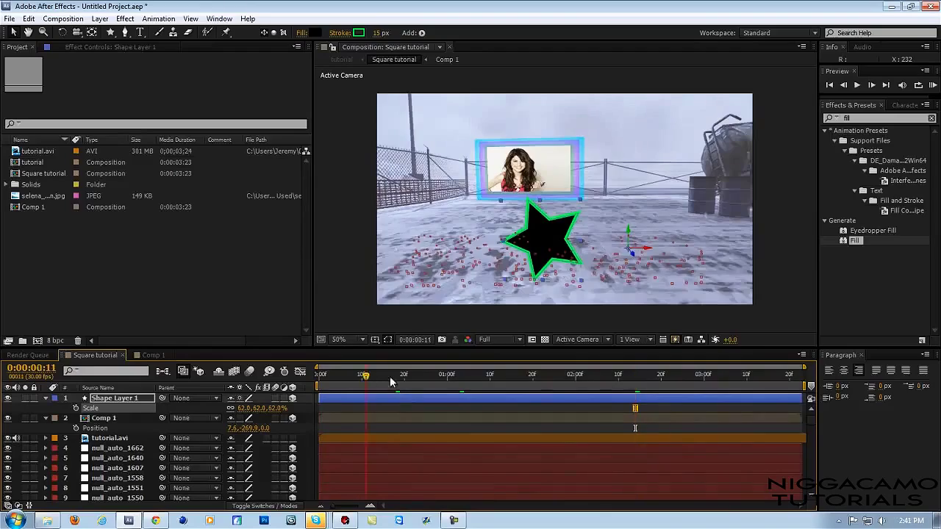